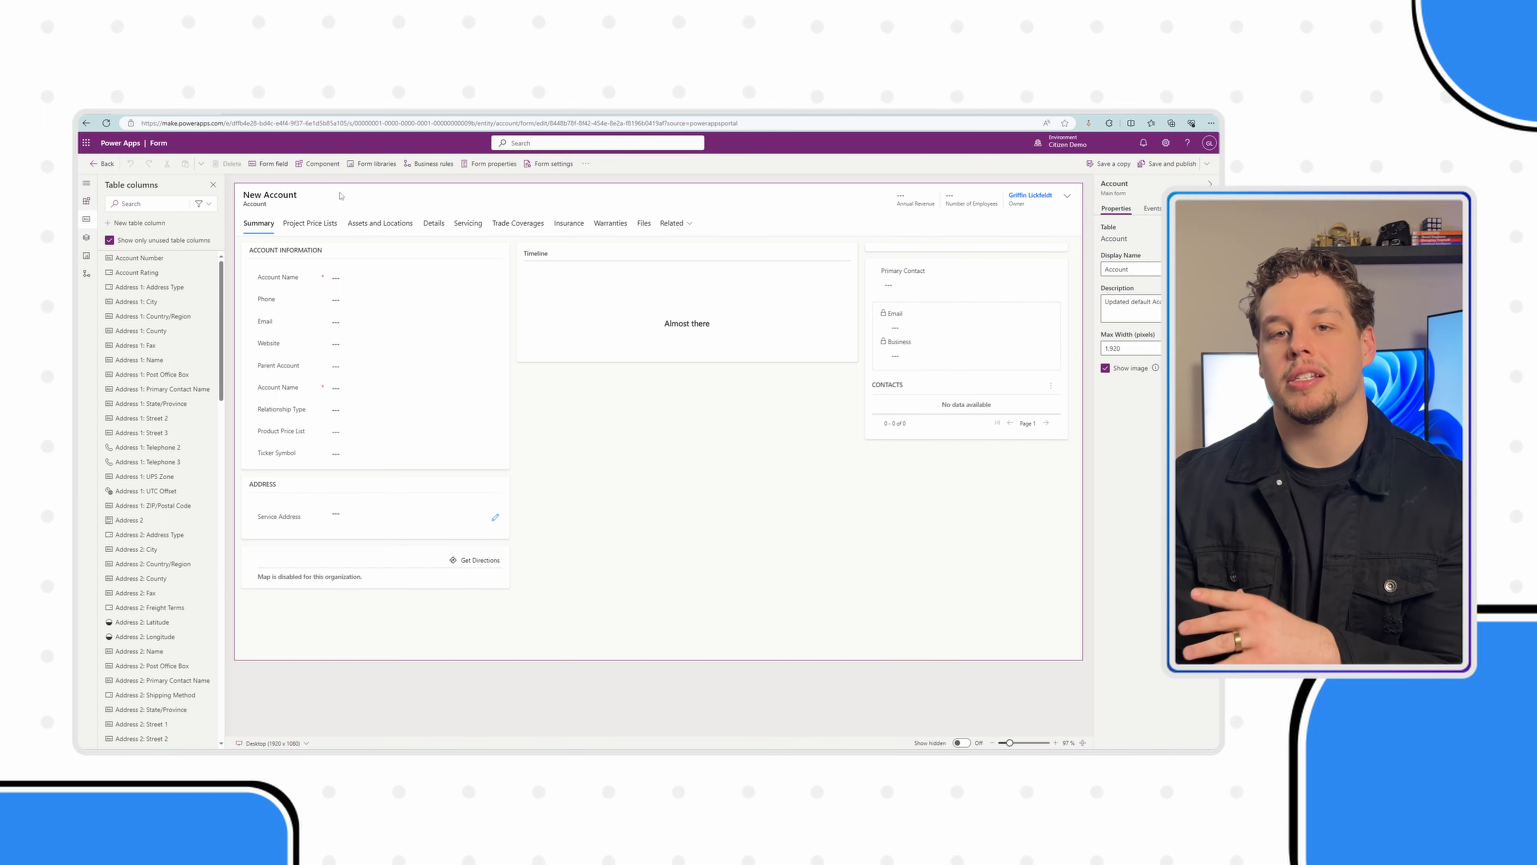
# Add a Calendar display component to the Timeline section on the Account form's Summary tab
pyautogui.click(327, 169)
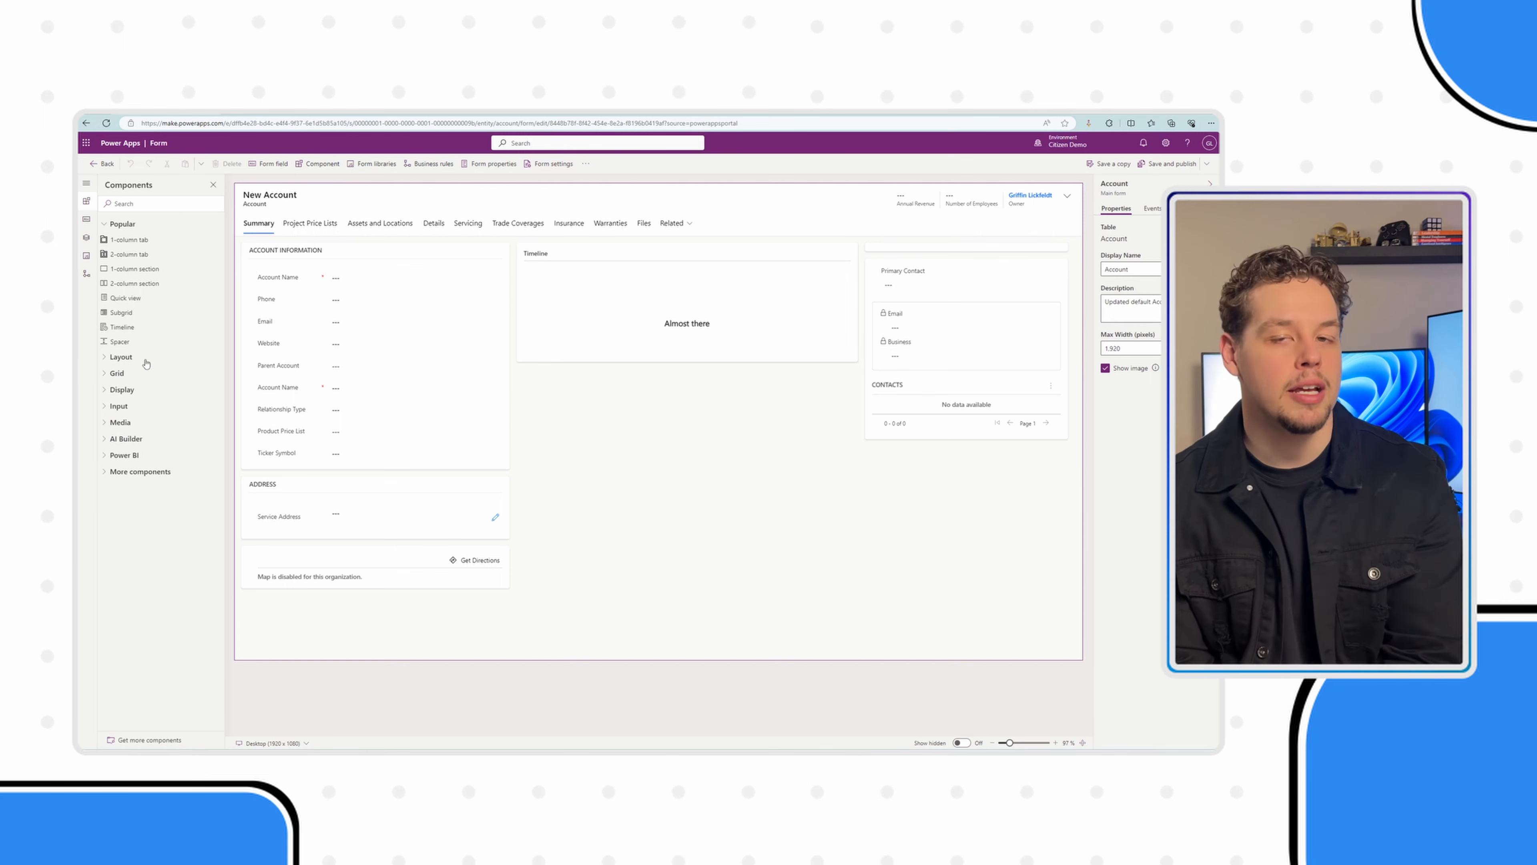
pyautogui.click(107, 391)
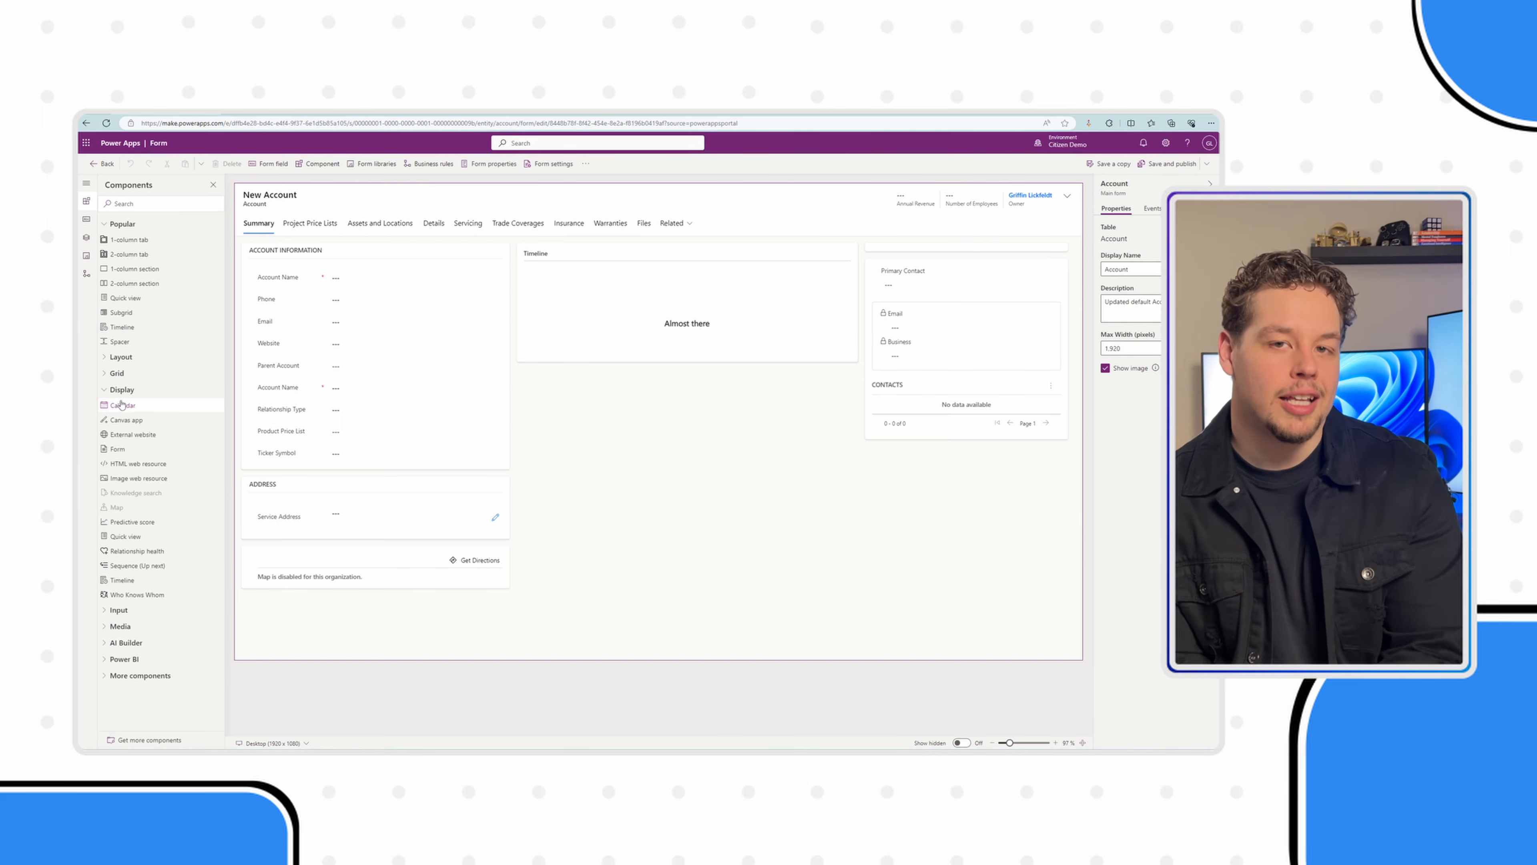
pyautogui.moveTo(162, 412)
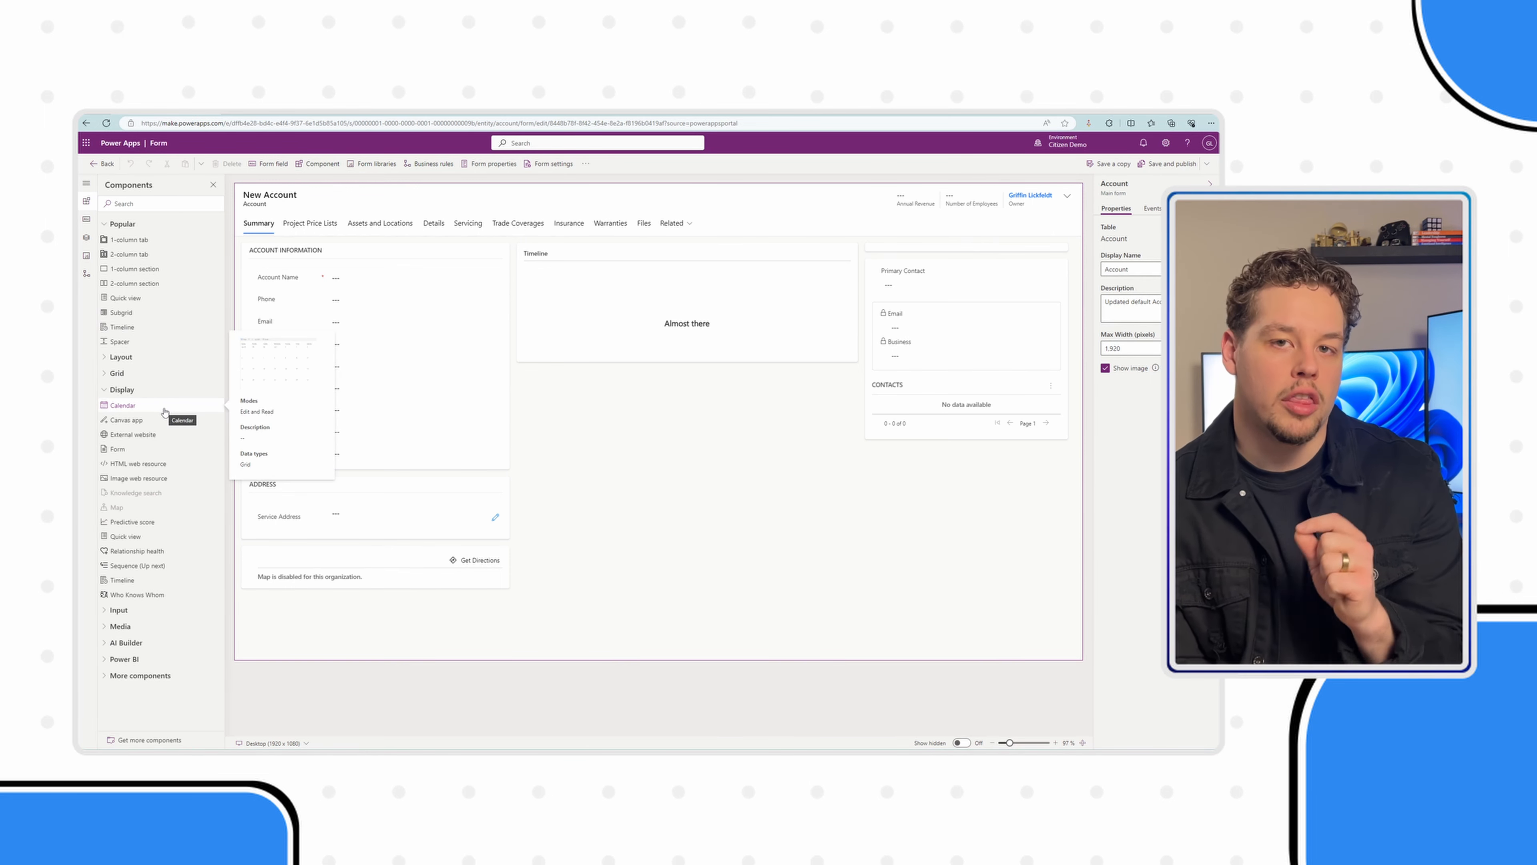
pyautogui.moveTo(163, 412); pyautogui.dragTo(579, 250)
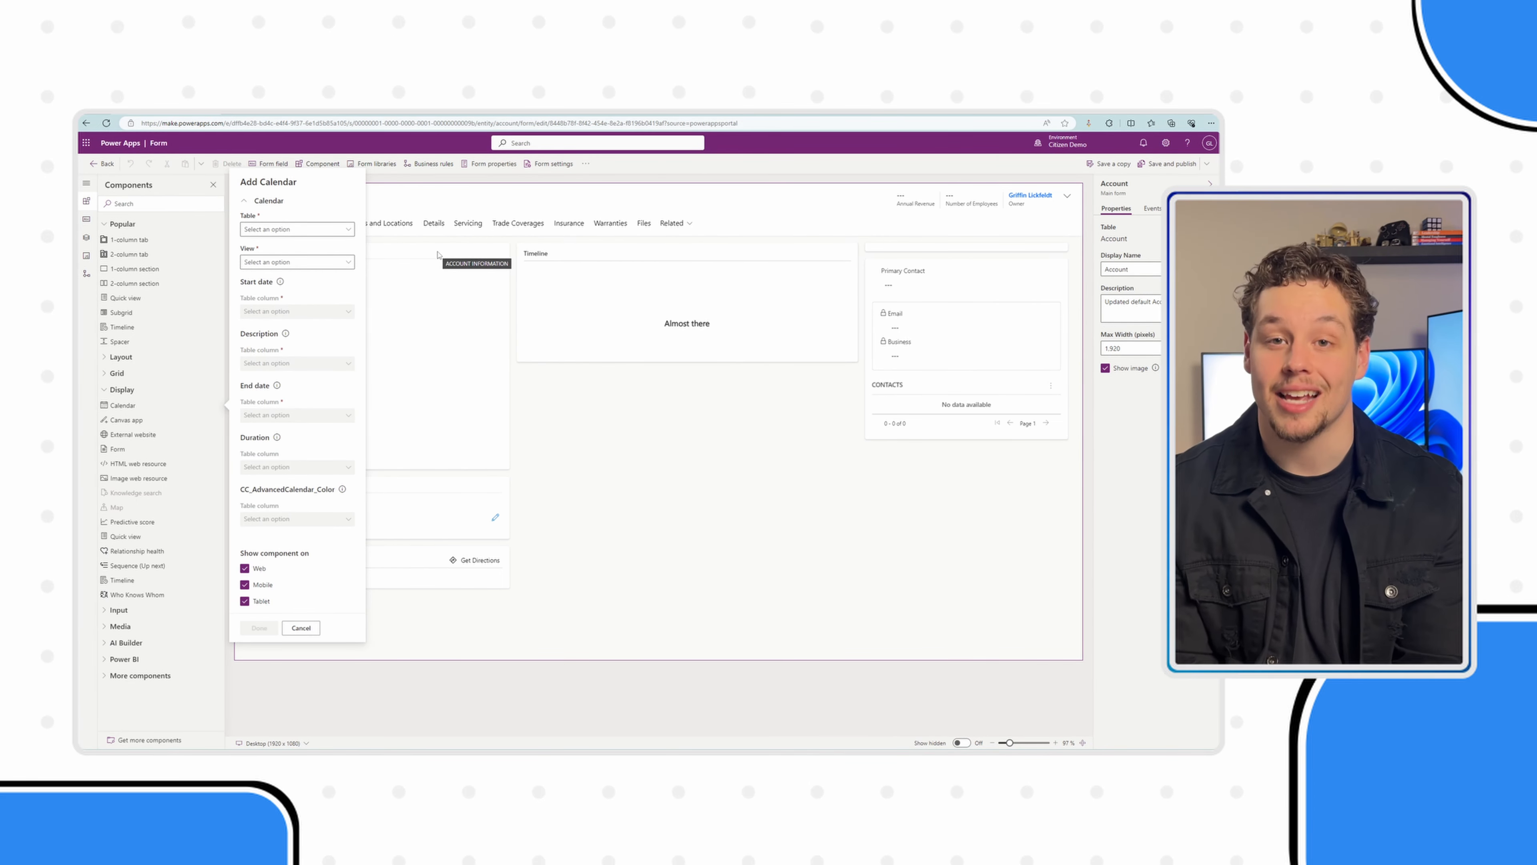
# Set the calendar's table to Activities and its view to My Activities
pyautogui.click(348, 229)
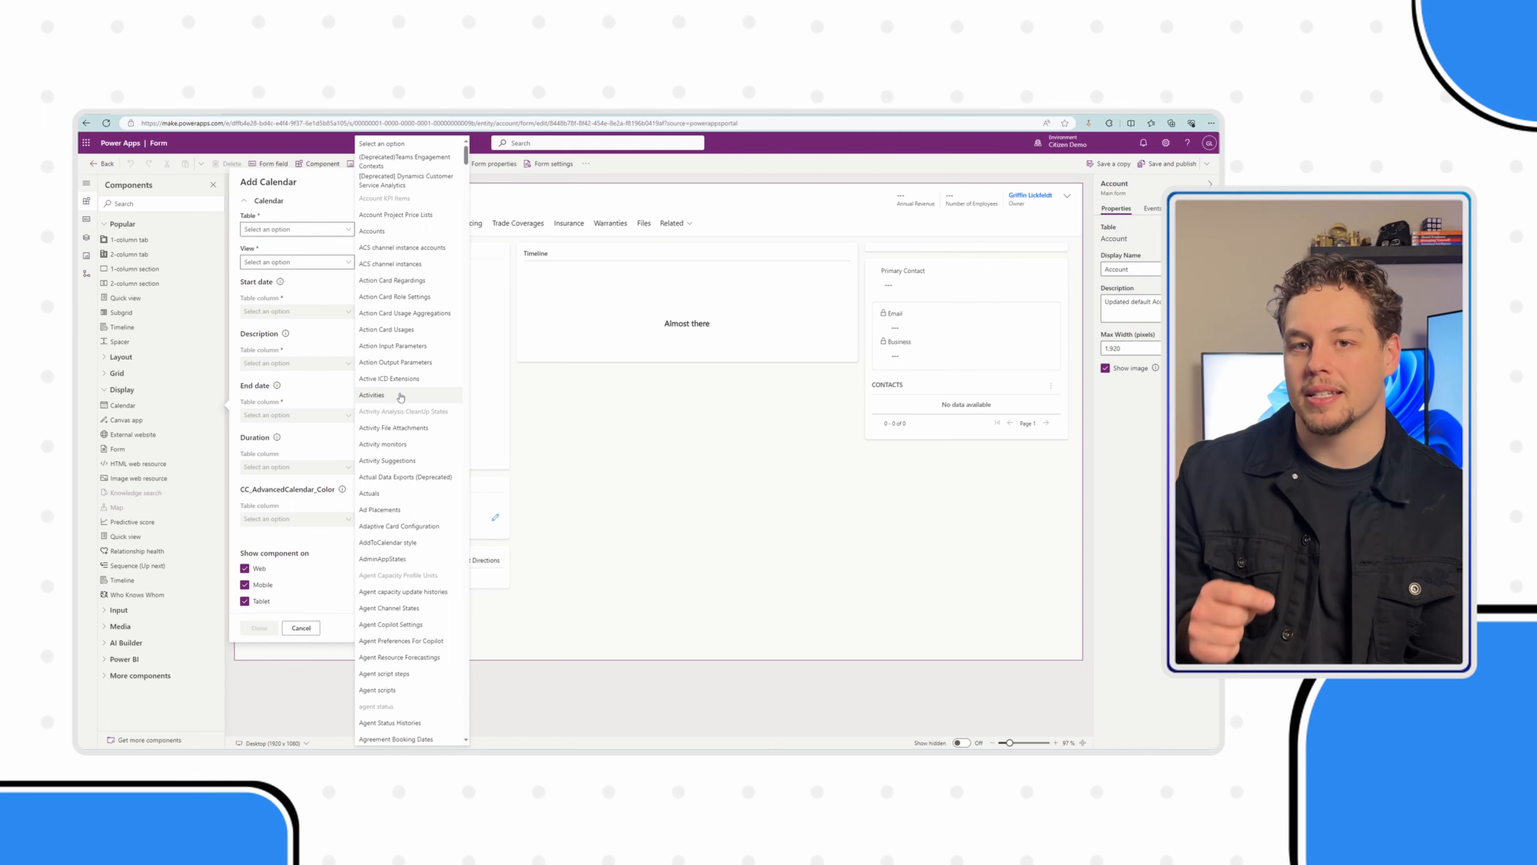
pyautogui.click(411, 397)
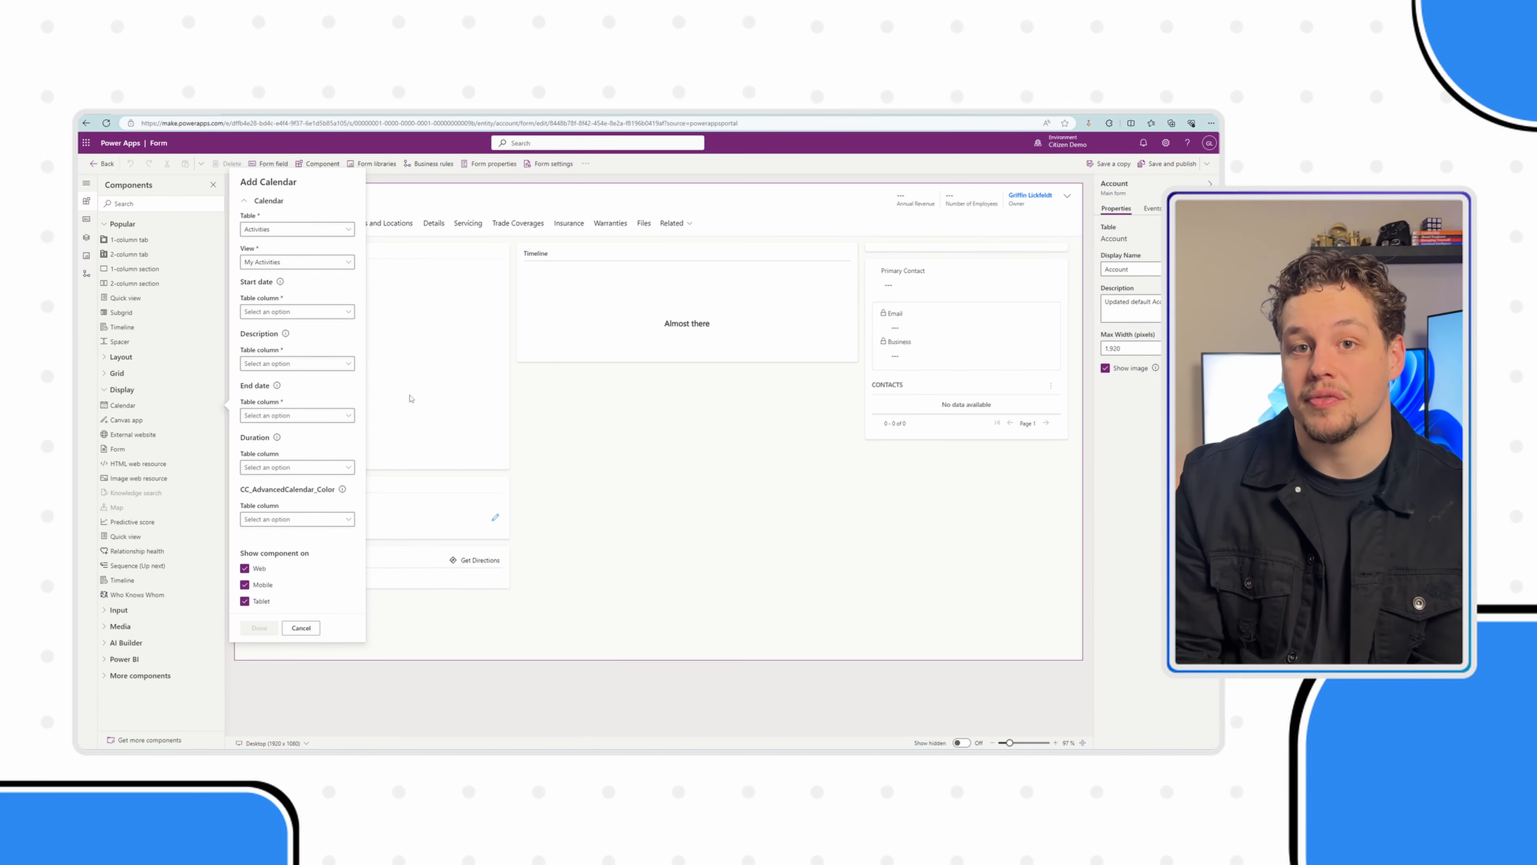
pyautogui.click(345, 266)
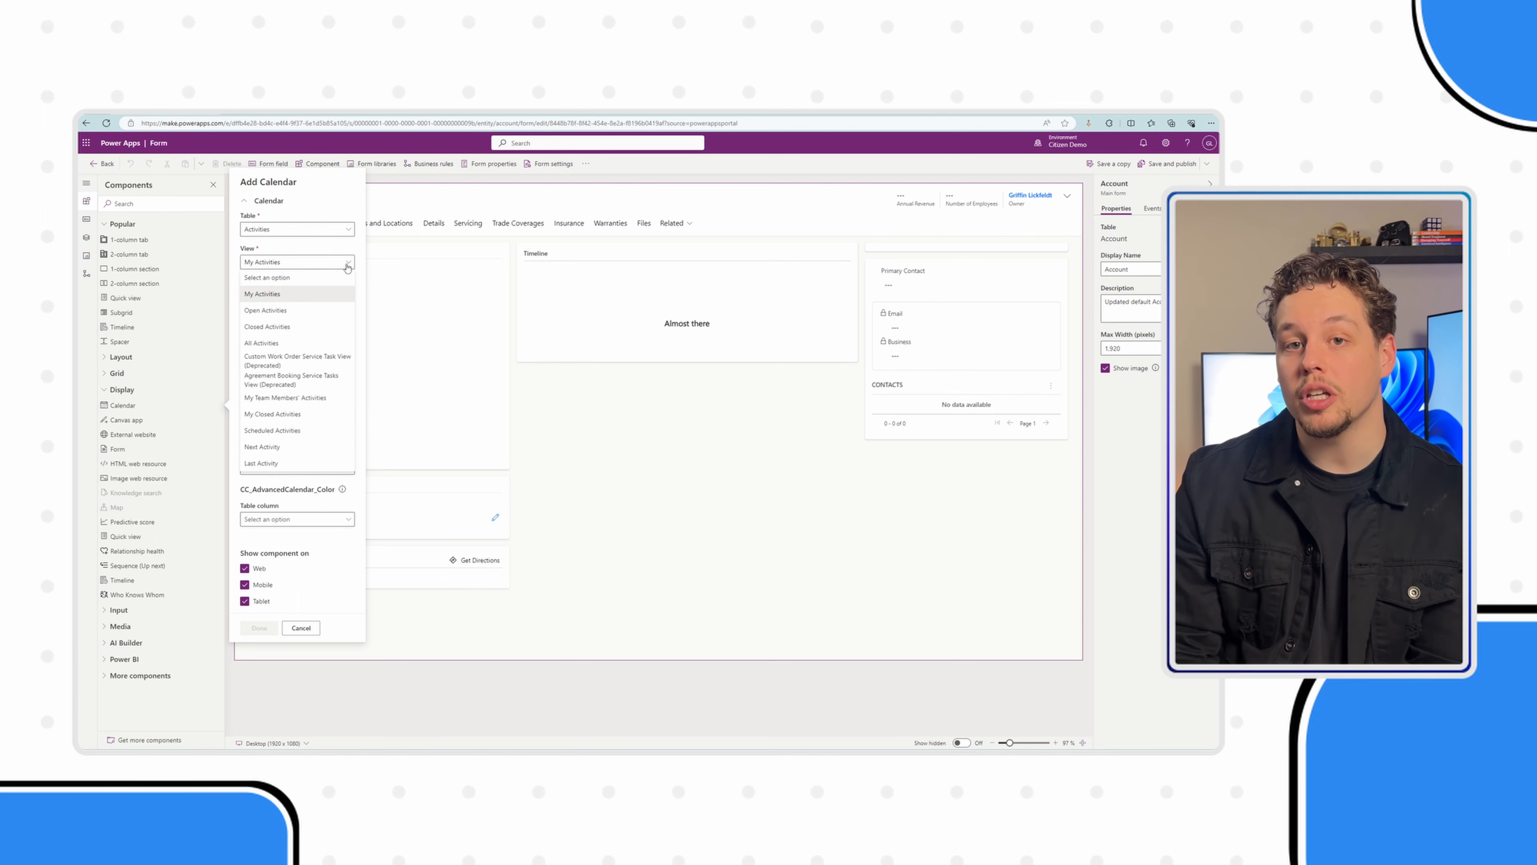
pyautogui.click(314, 311)
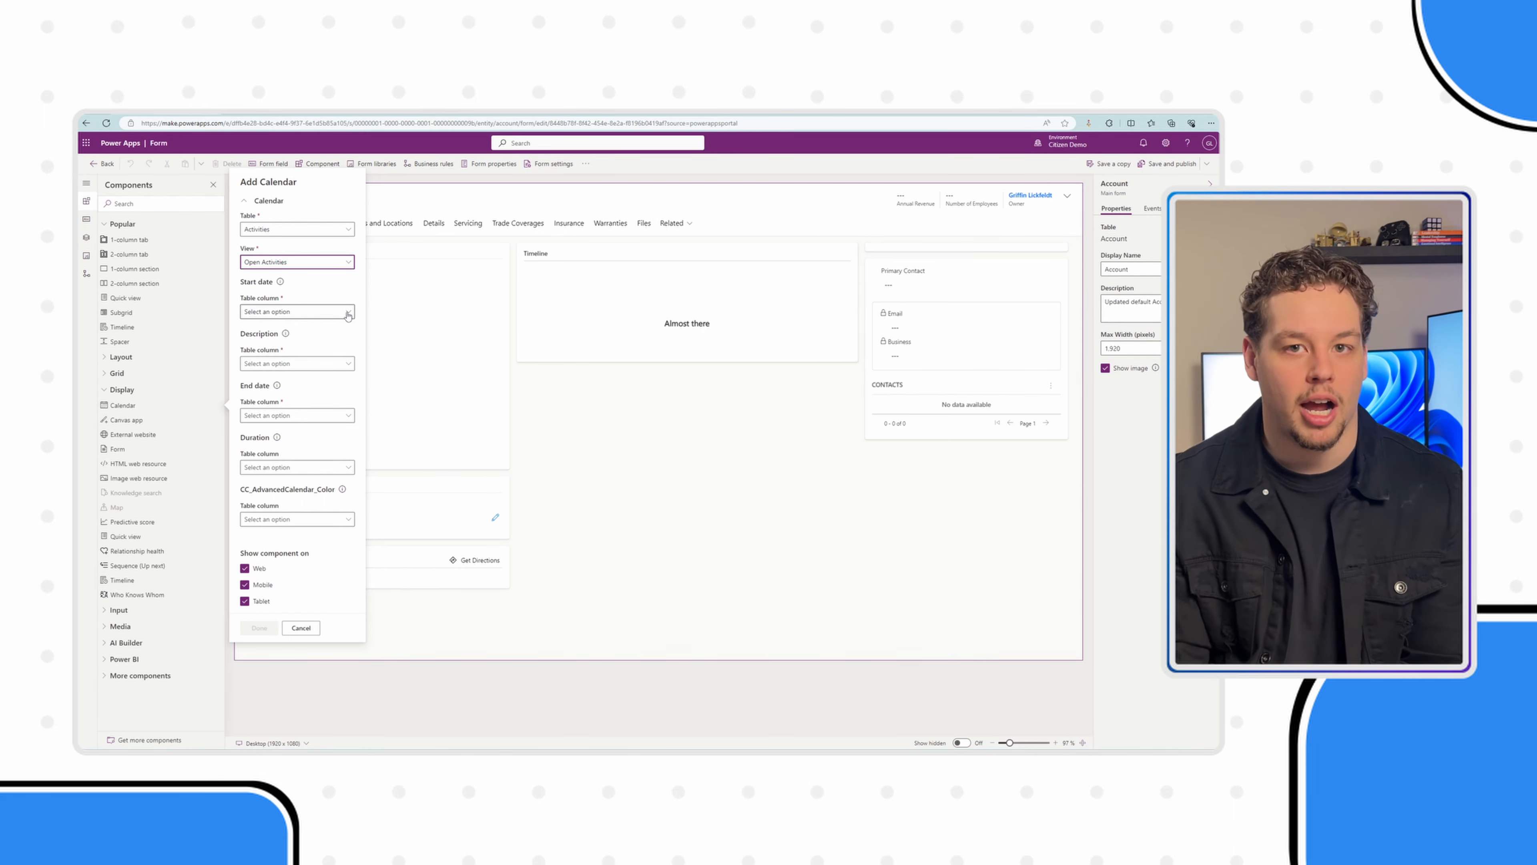
pyautogui.click(348, 263)
pyautogui.click(326, 297)
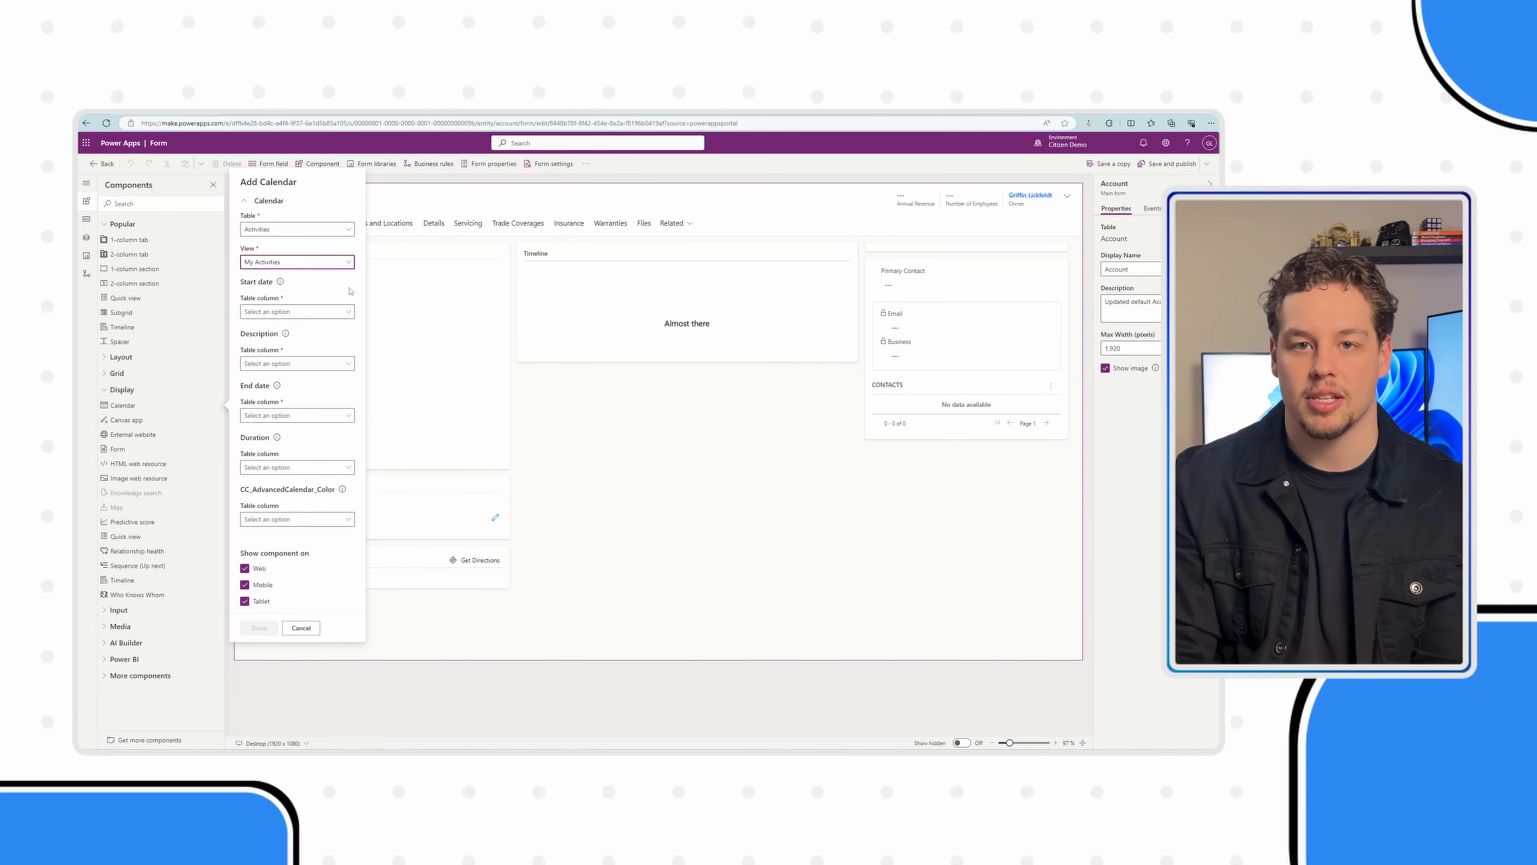
# Map the calendar's start date to Start Date (Date and Time) and its description to Subject (Text)
pyautogui.click(348, 312)
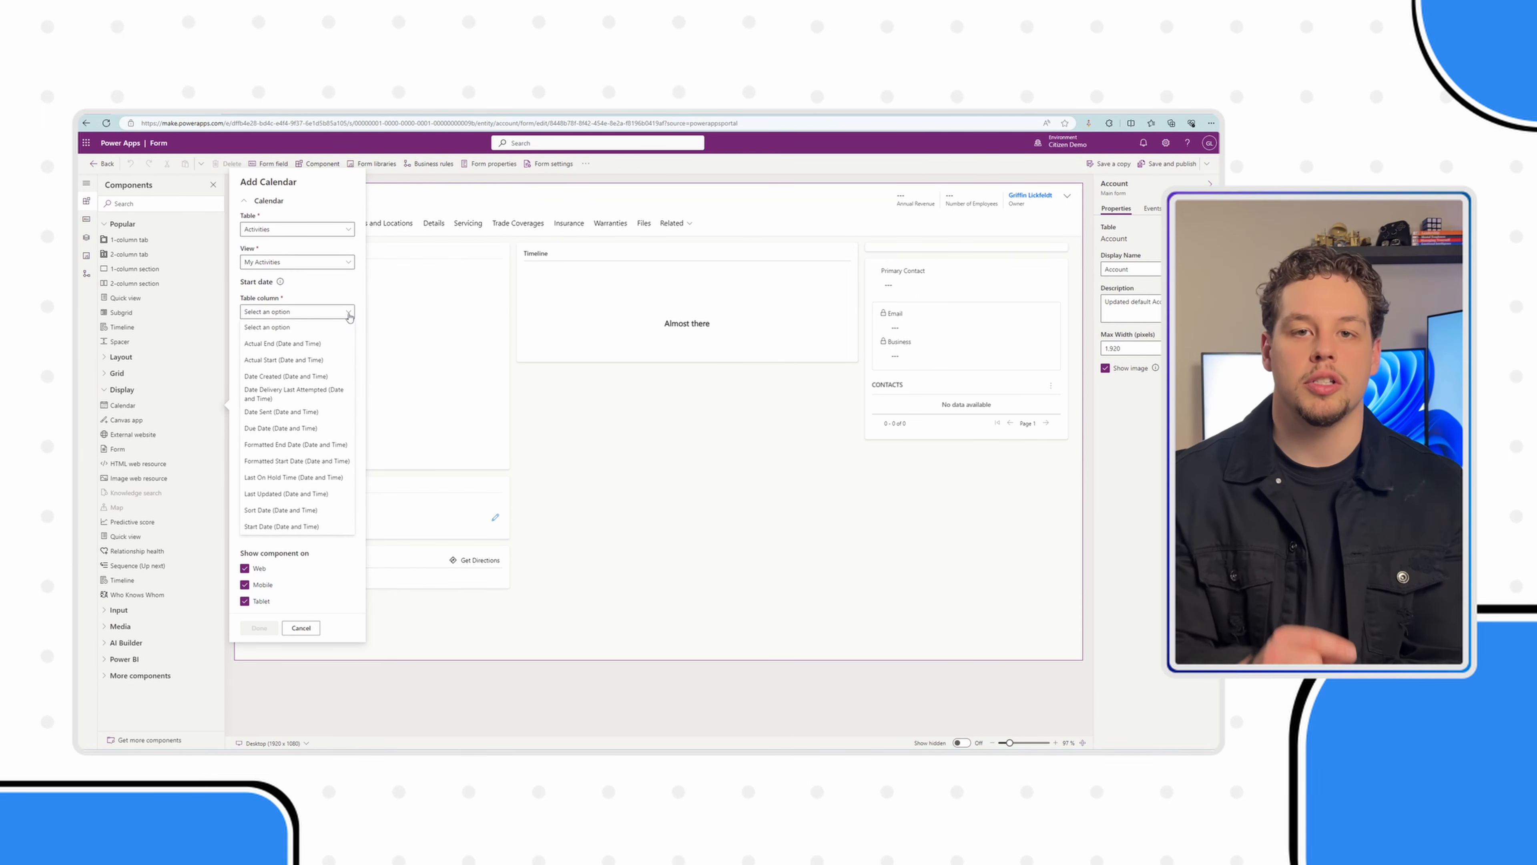
pyautogui.click(312, 527)
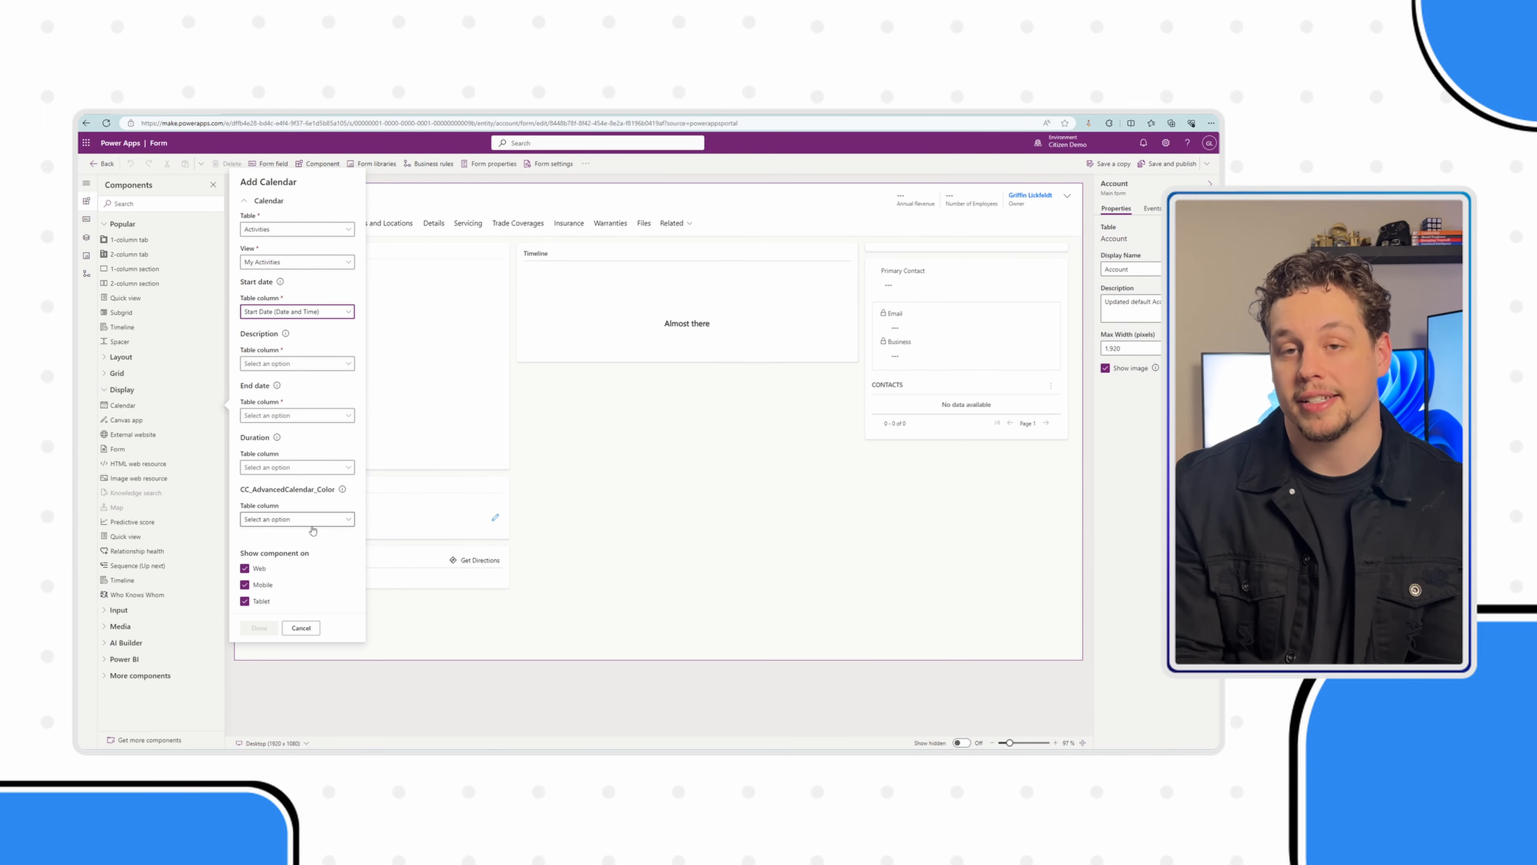
pyautogui.click(349, 364)
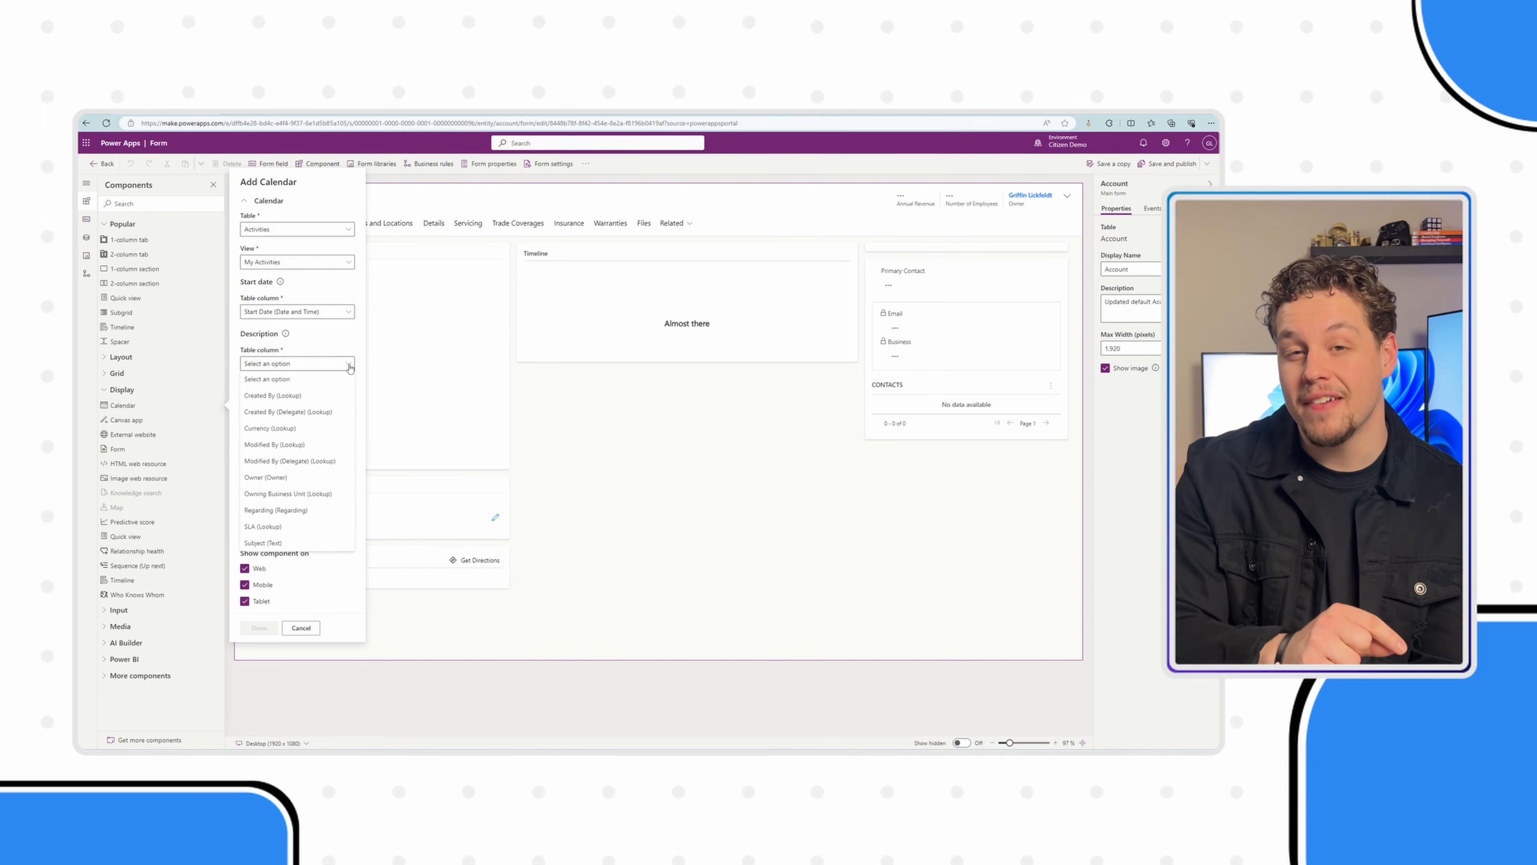
pyautogui.click(295, 544)
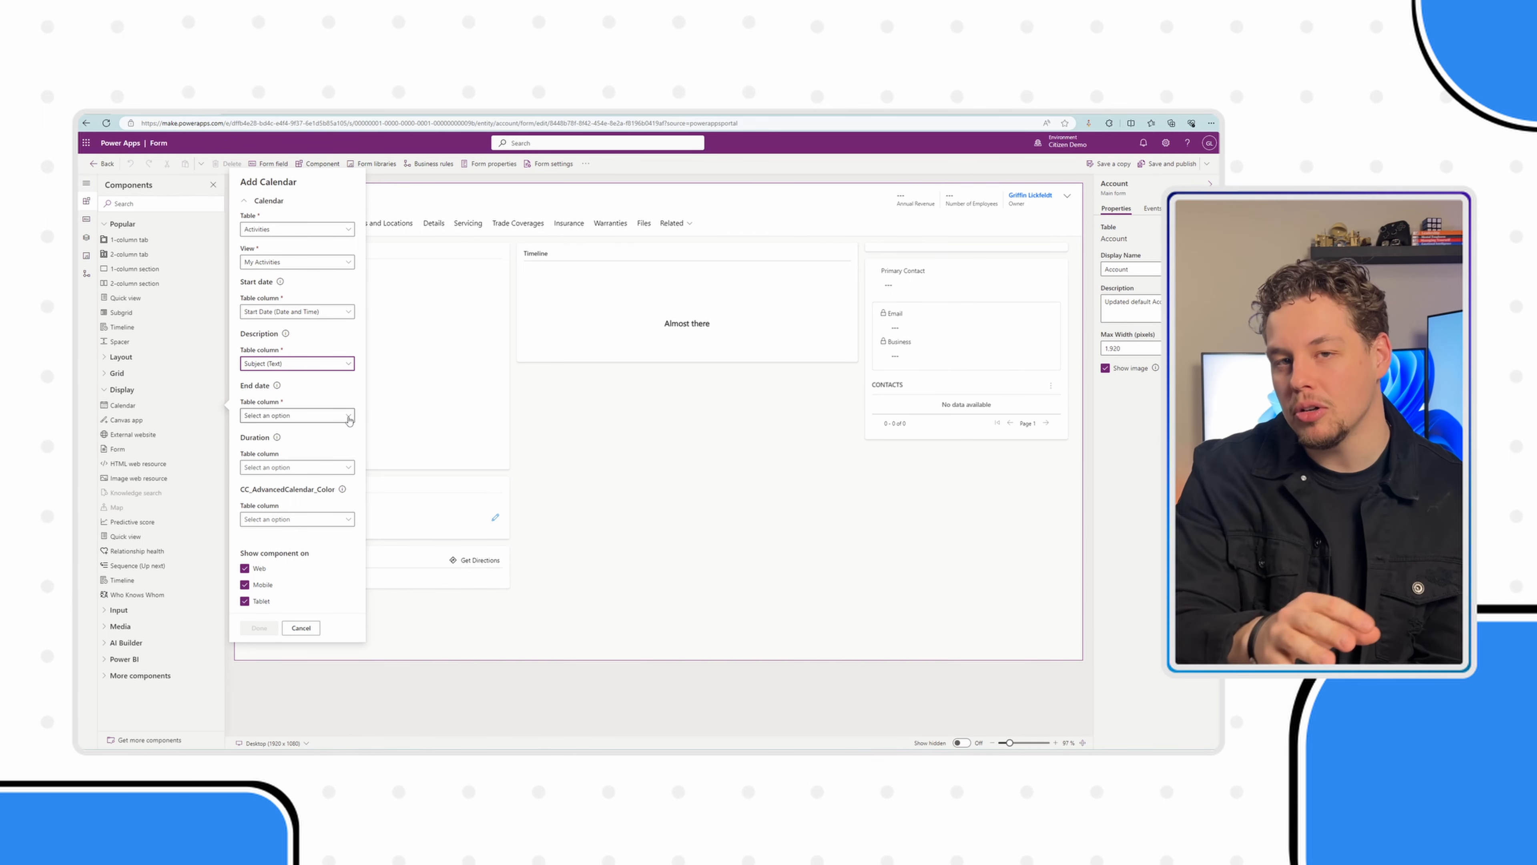
# Map the calendar's end date to Due Date (Date and Time) and its duration to Scheduled Duration, and finish adding the component
pyautogui.click(349, 416)
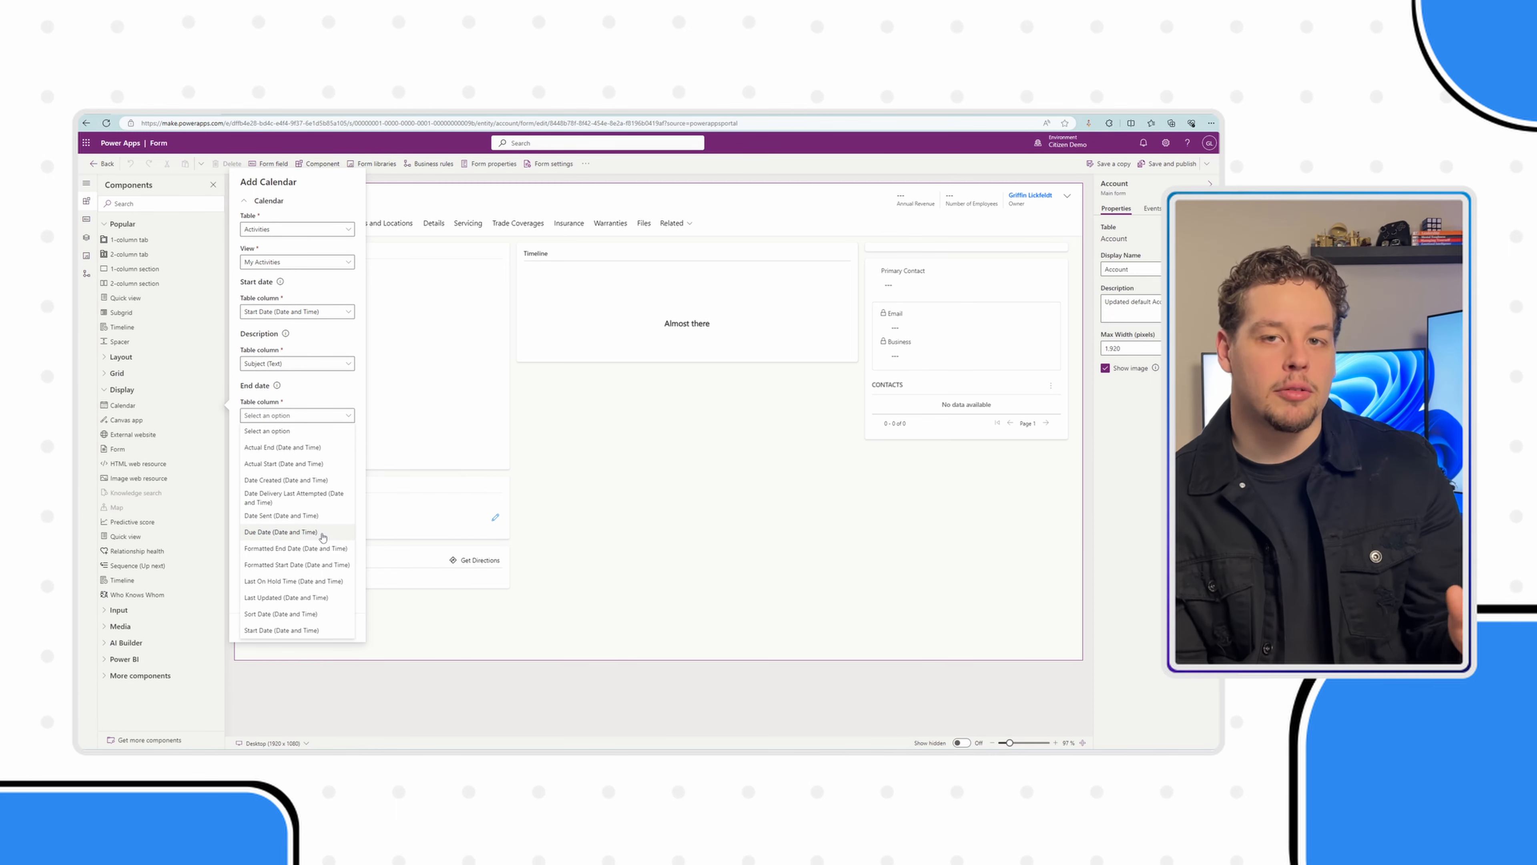
pyautogui.click(303, 532)
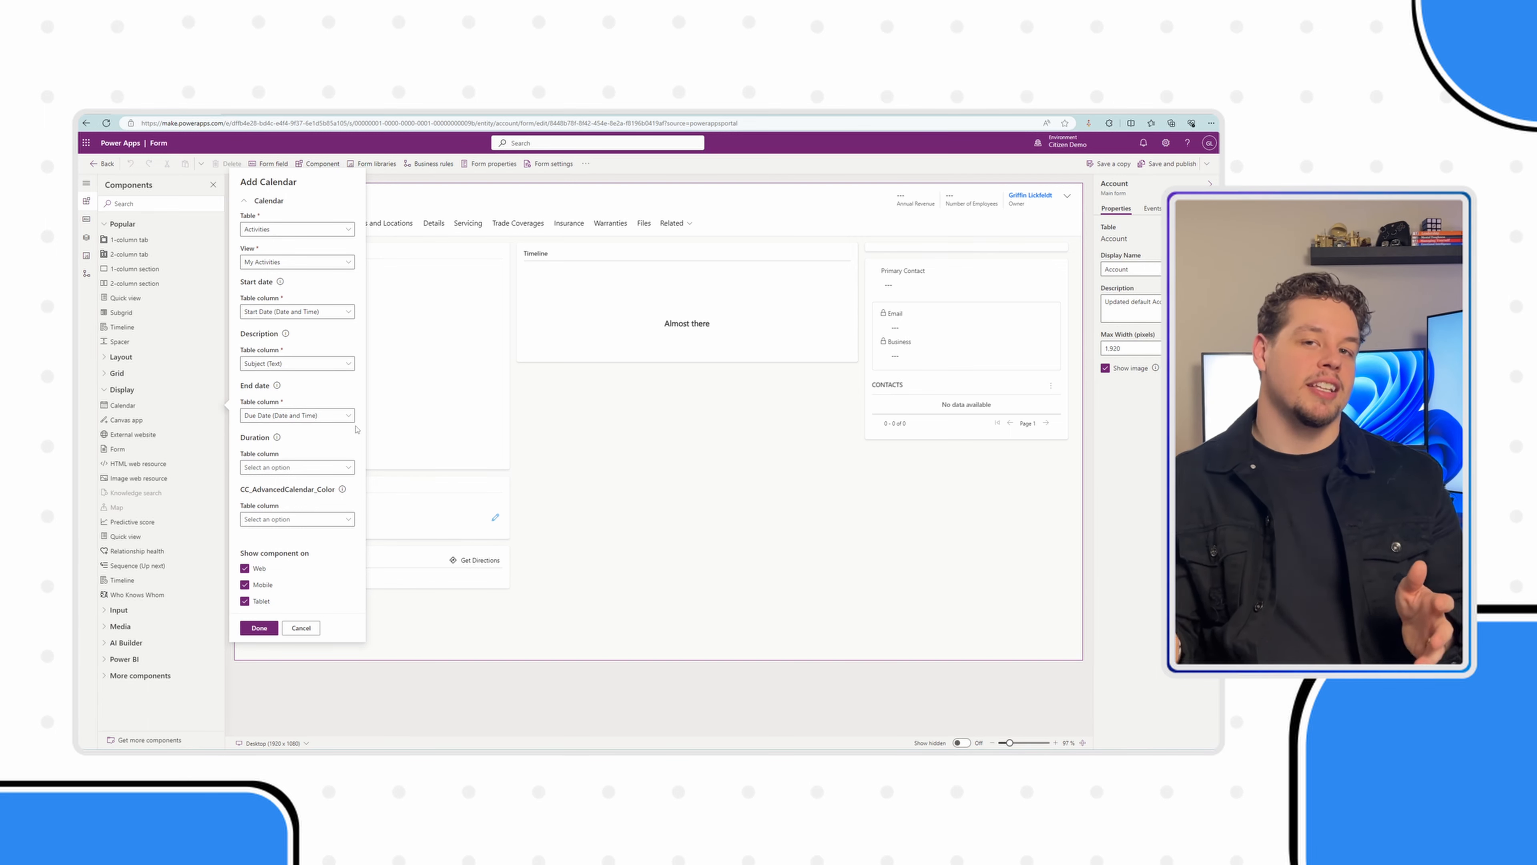
pyautogui.click(341, 467)
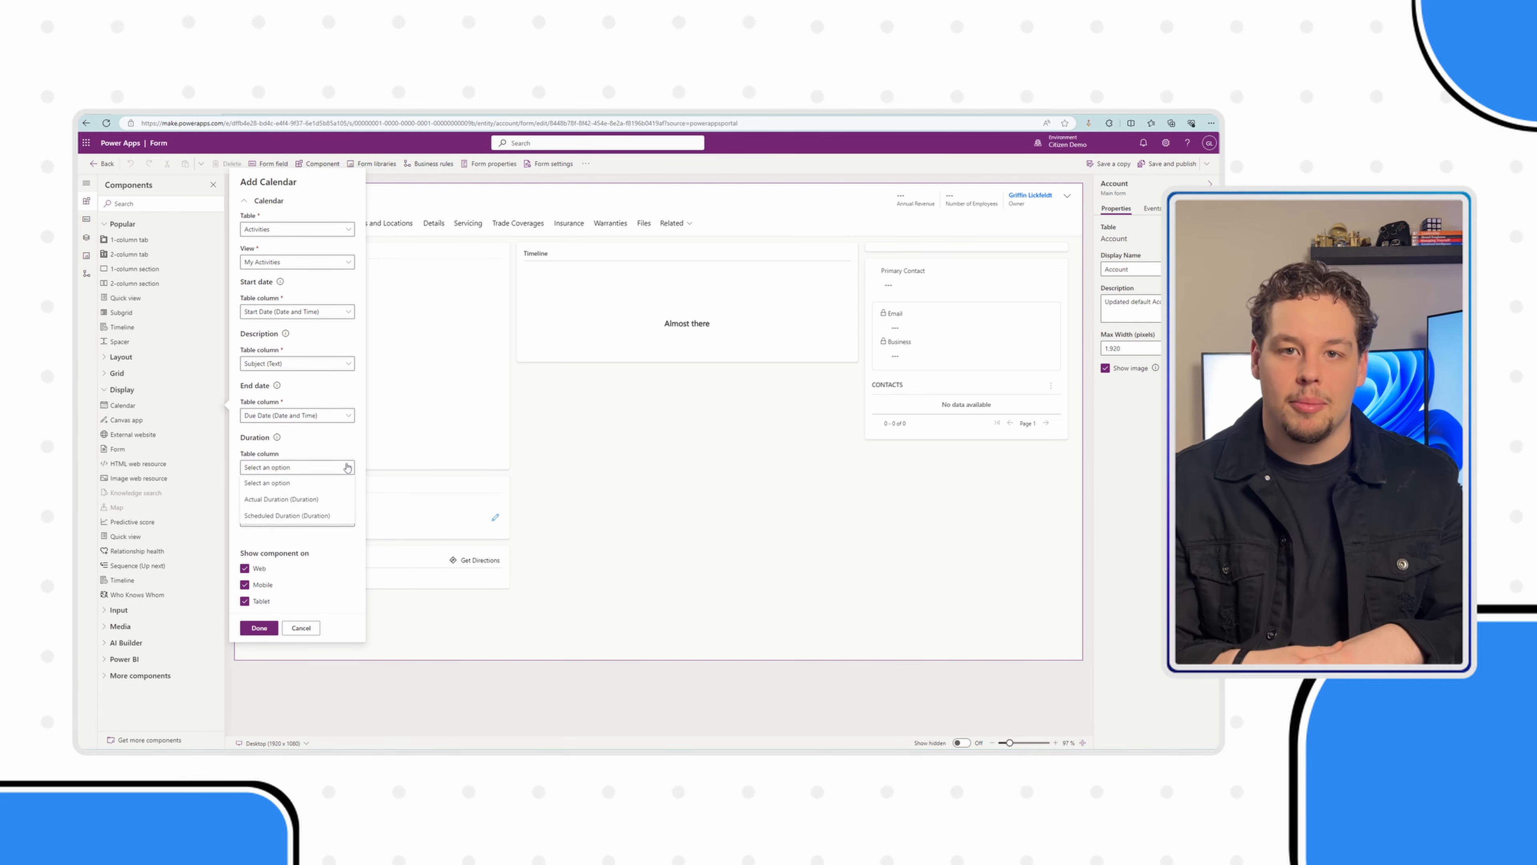
pyautogui.click(315, 515)
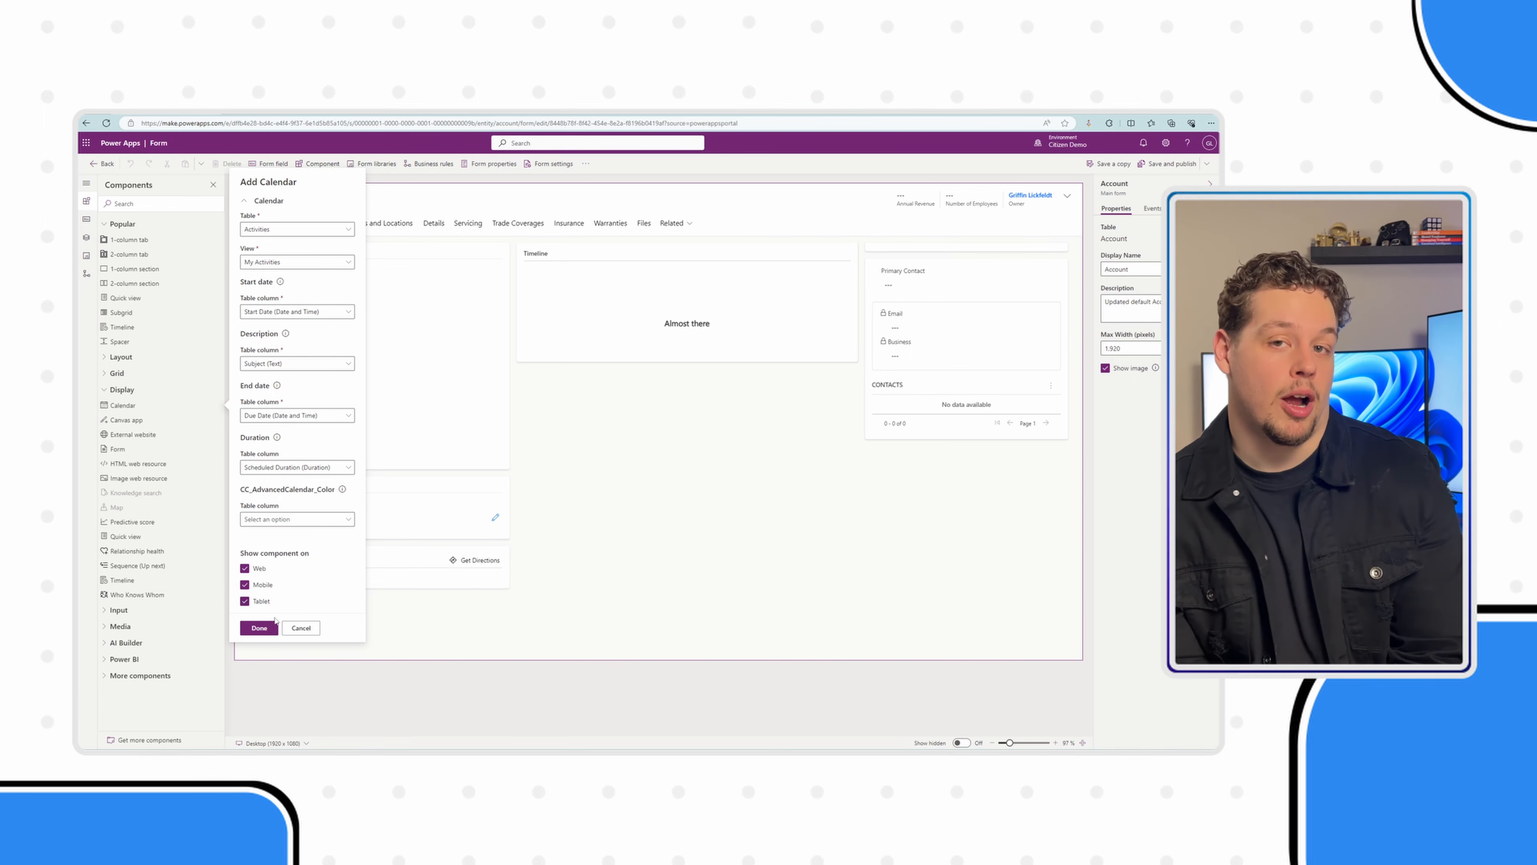
pyautogui.click(259, 627)
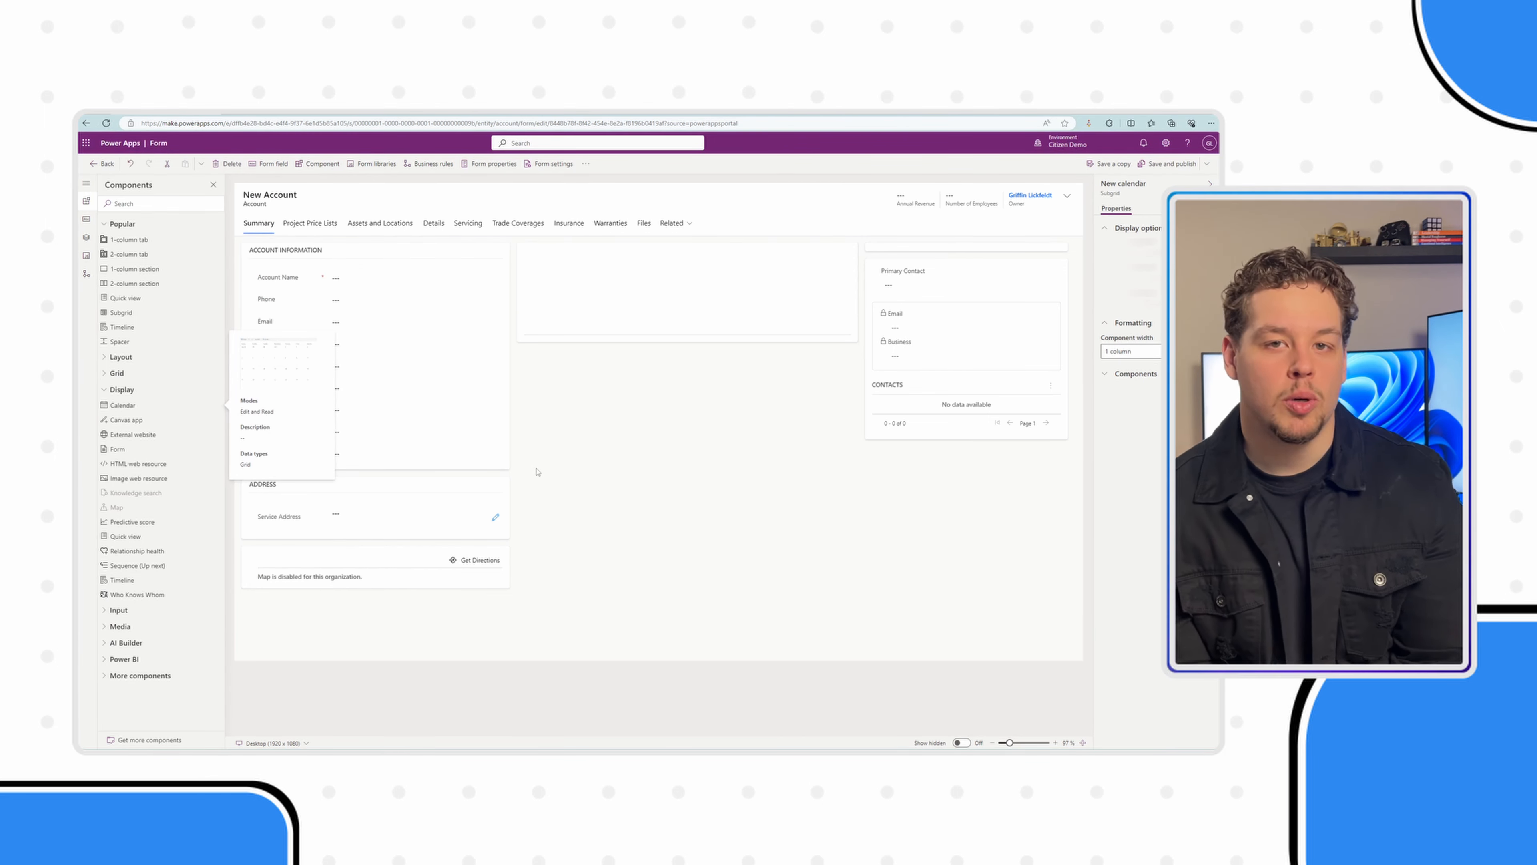
# Change the new calendar component's label to Calendar, and save and publish the form
pyautogui.click(512, 424)
pyautogui.click(609, 331)
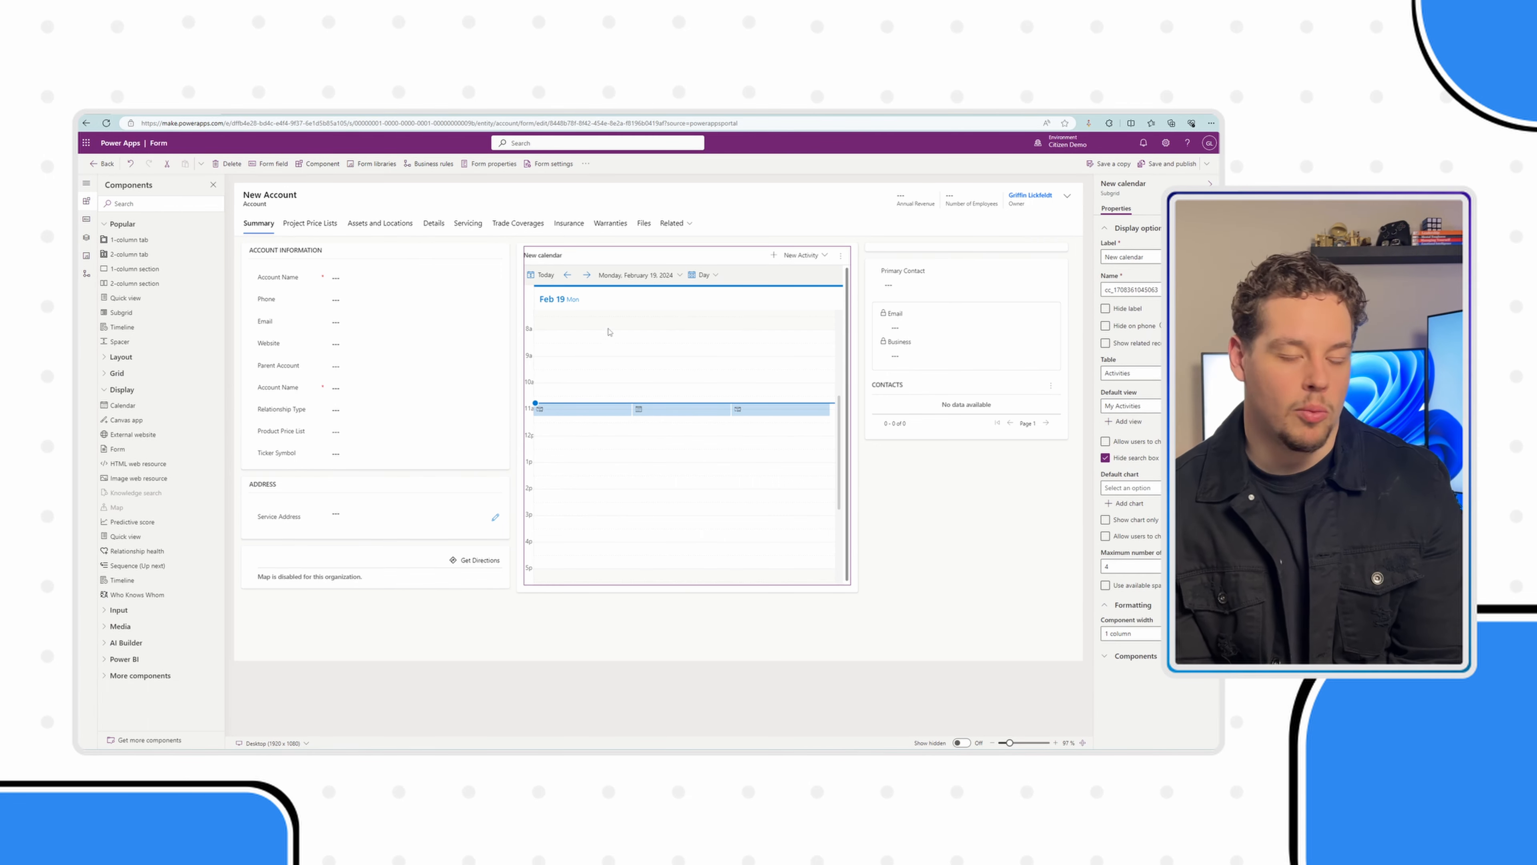
pyautogui.moveTo(1104, 257); pyautogui.dragTo(1122, 256)
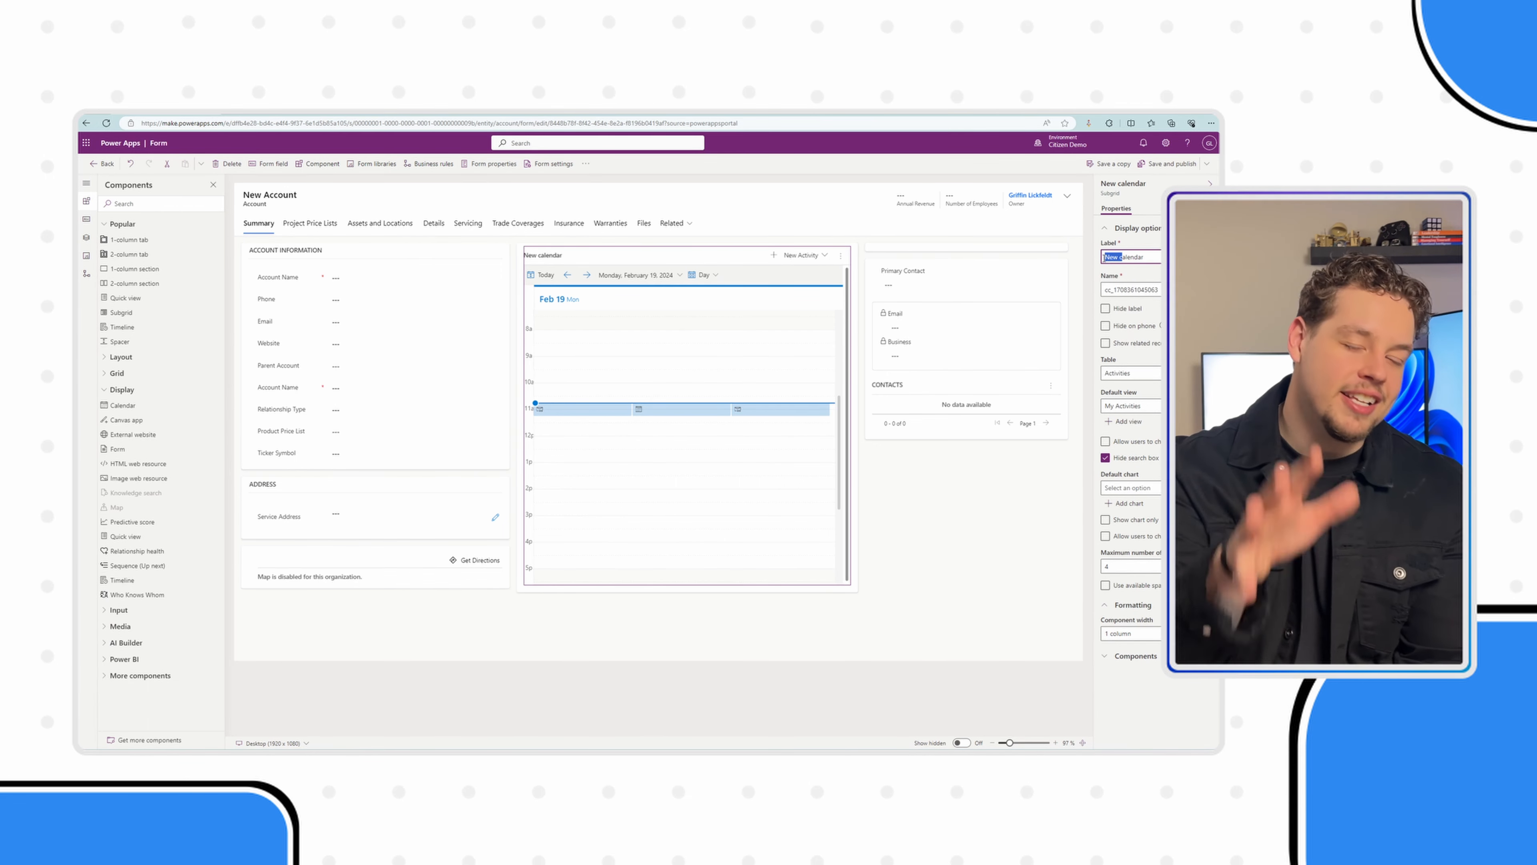
pyautogui.write('C')
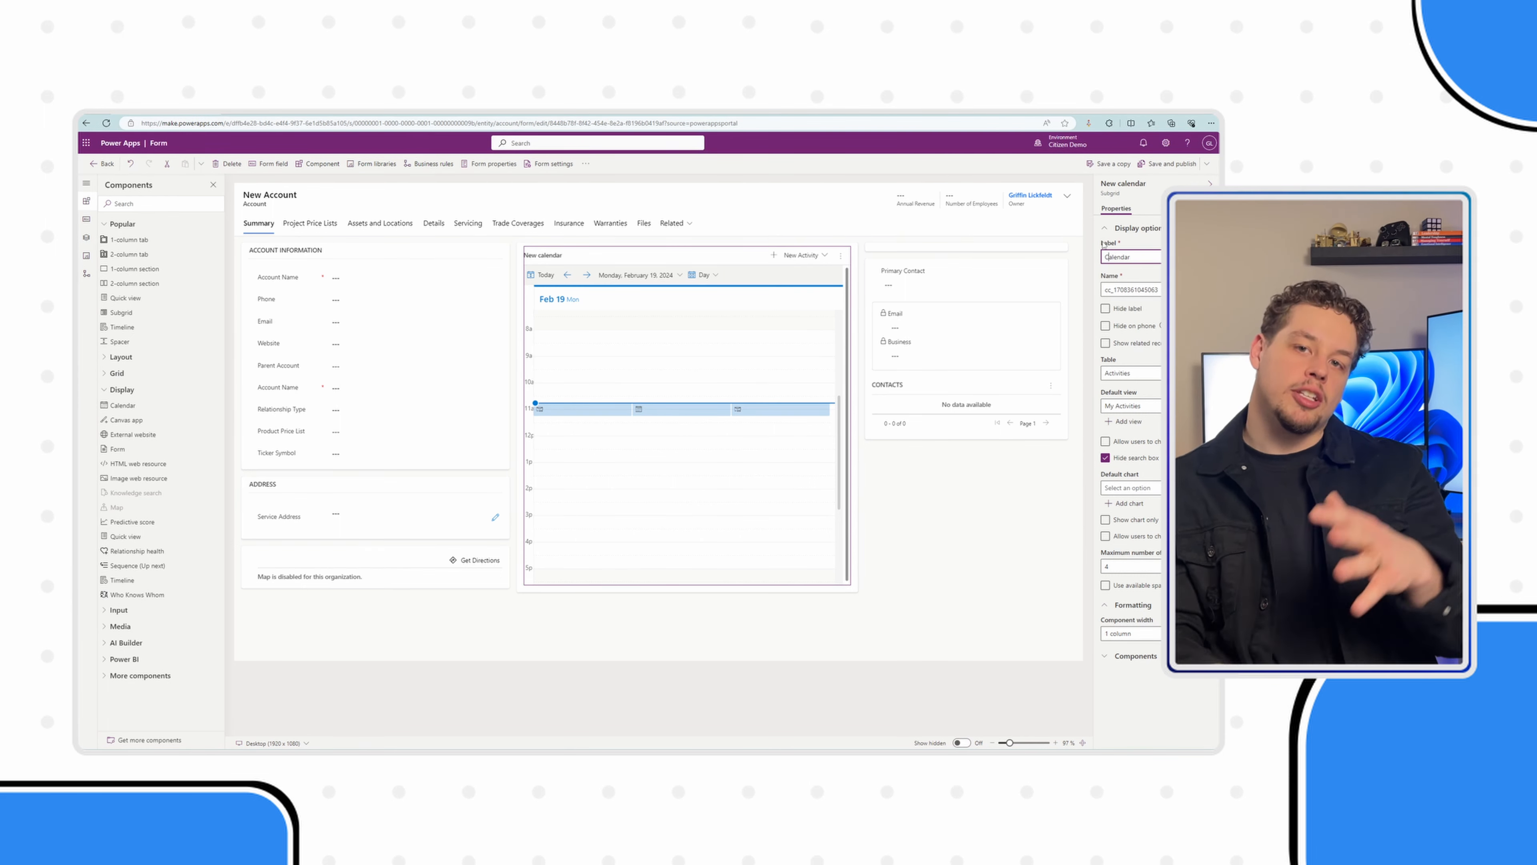
pyautogui.click(1103, 243)
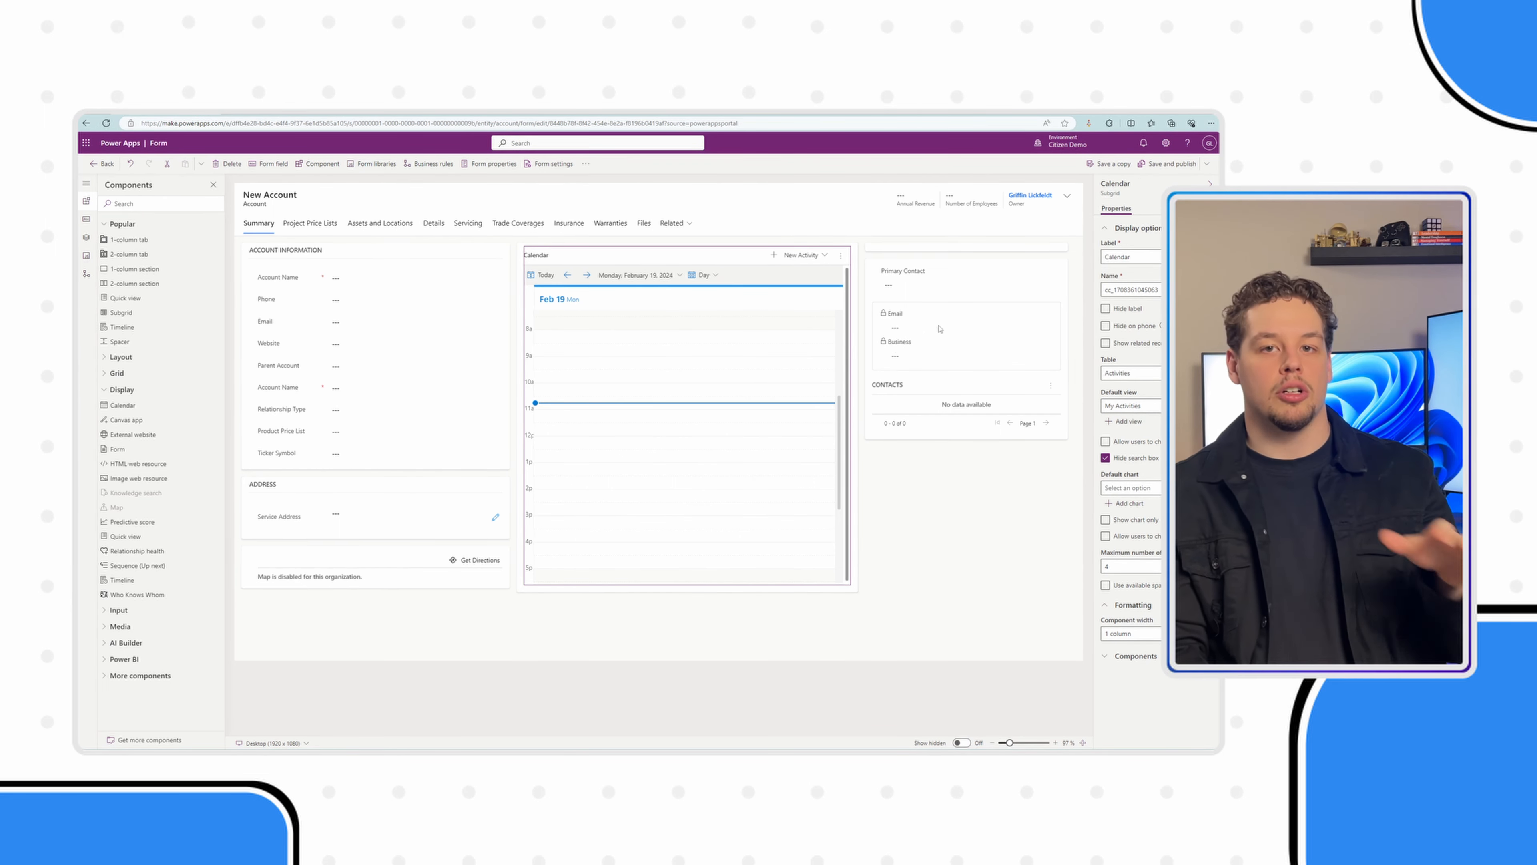
pyautogui.click(1168, 163)
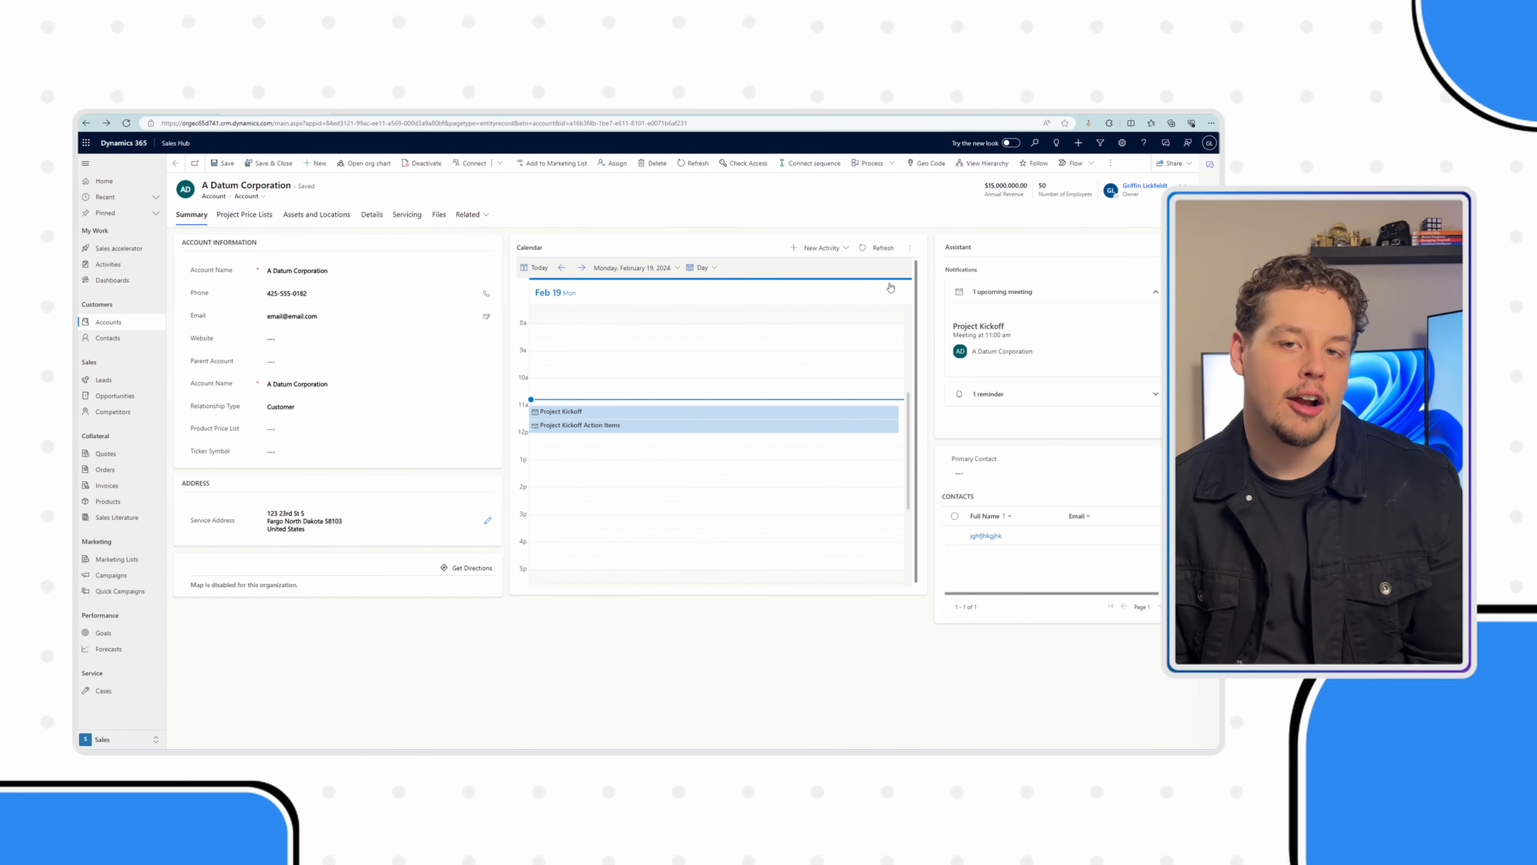
# In Dynamics 365 Sales Hub, examine the details of the Project Kickoff appointment on the A Datum Corporation account's calendar
pyautogui.click(687, 418)
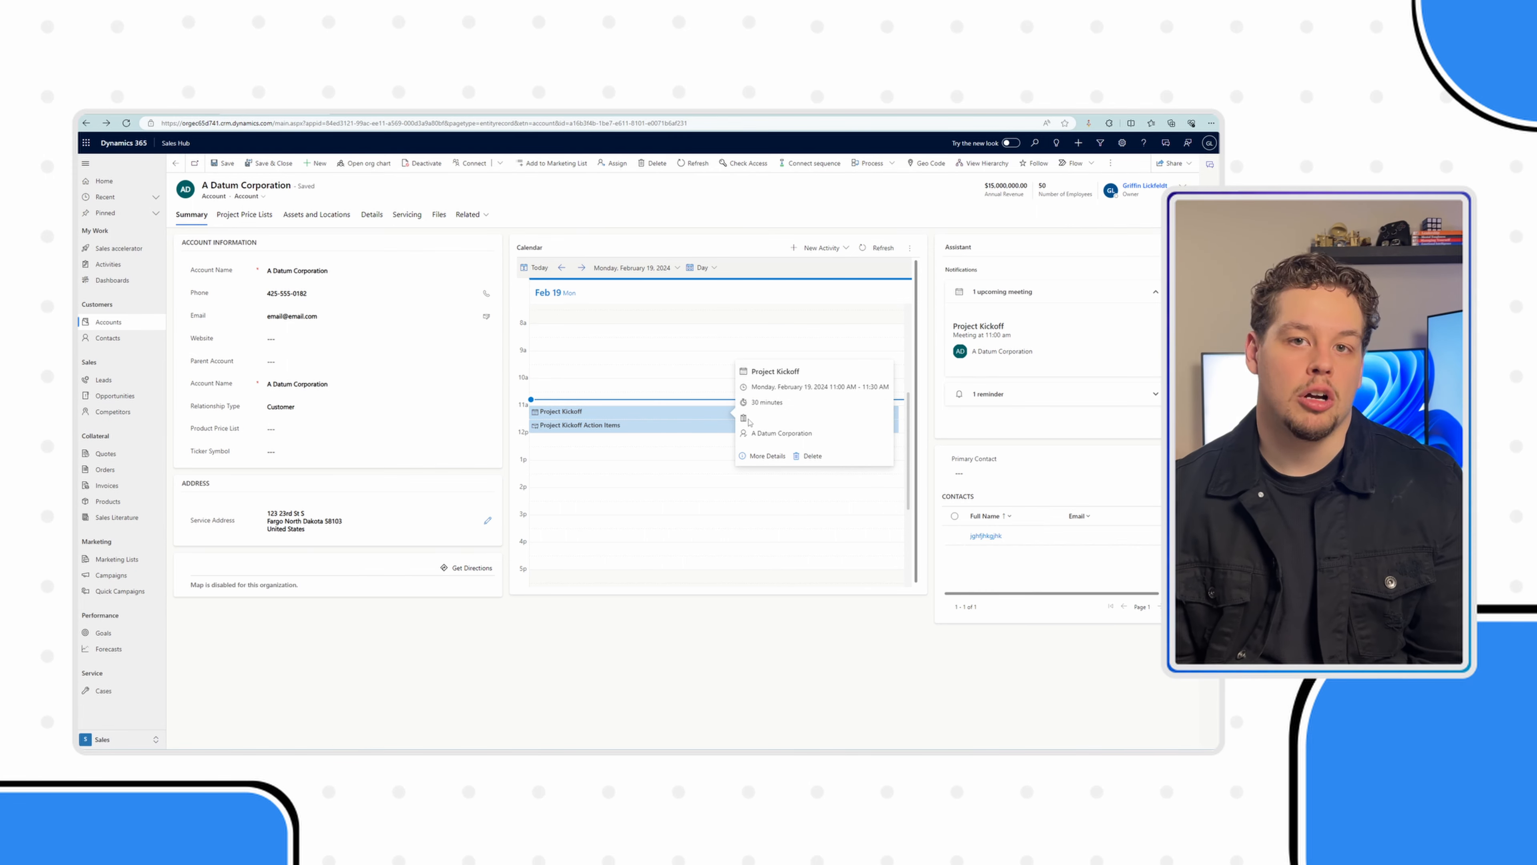
pyautogui.click(755, 458)
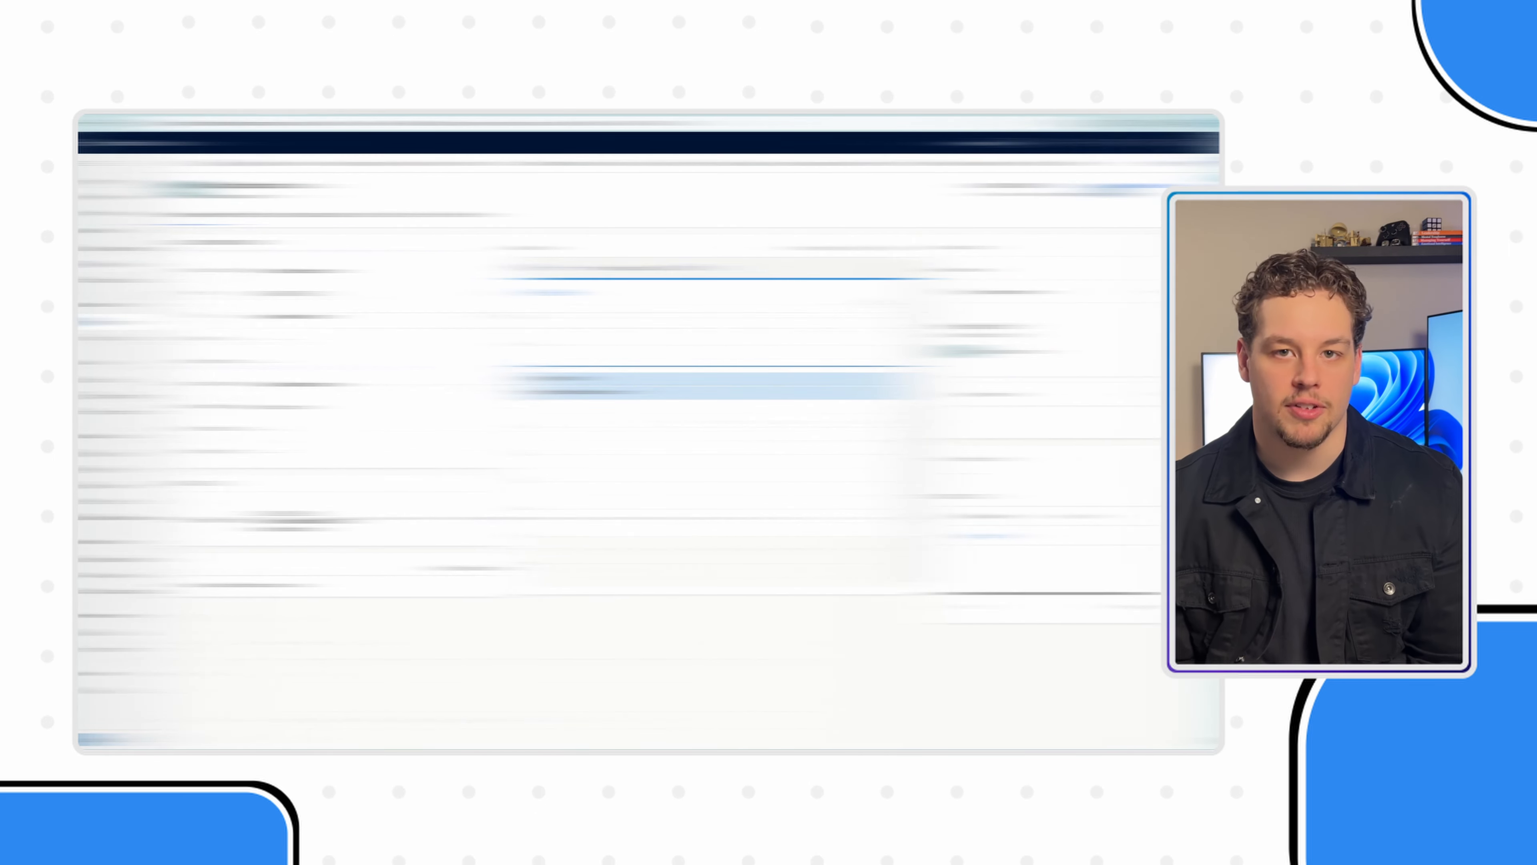
# Start a new appointment from the account's calendar with the subject "Sales Delivery handoff"
pyautogui.click(830, 253)
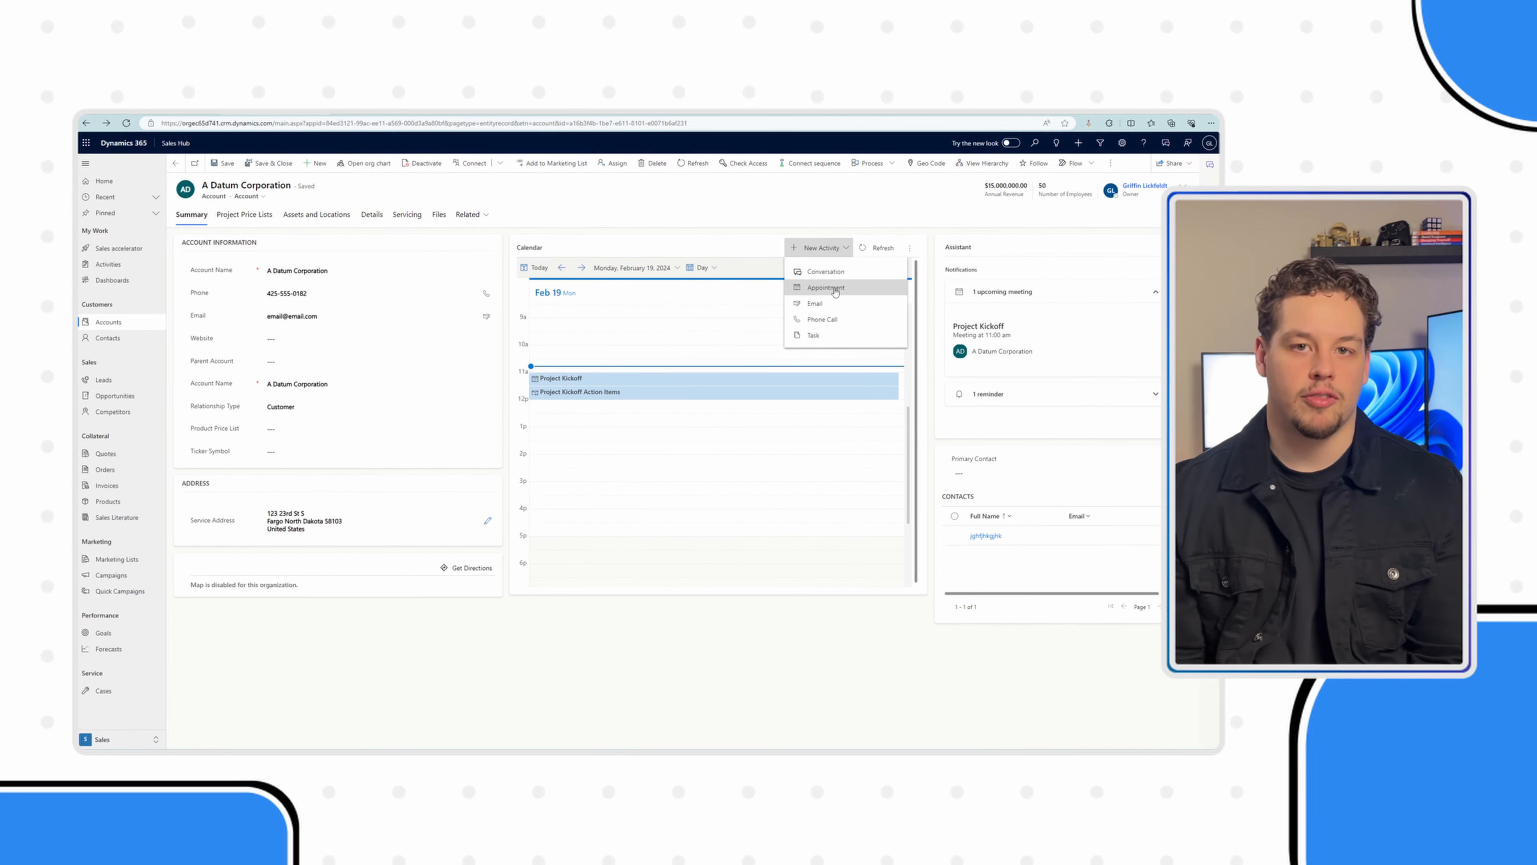
pyautogui.click(848, 294)
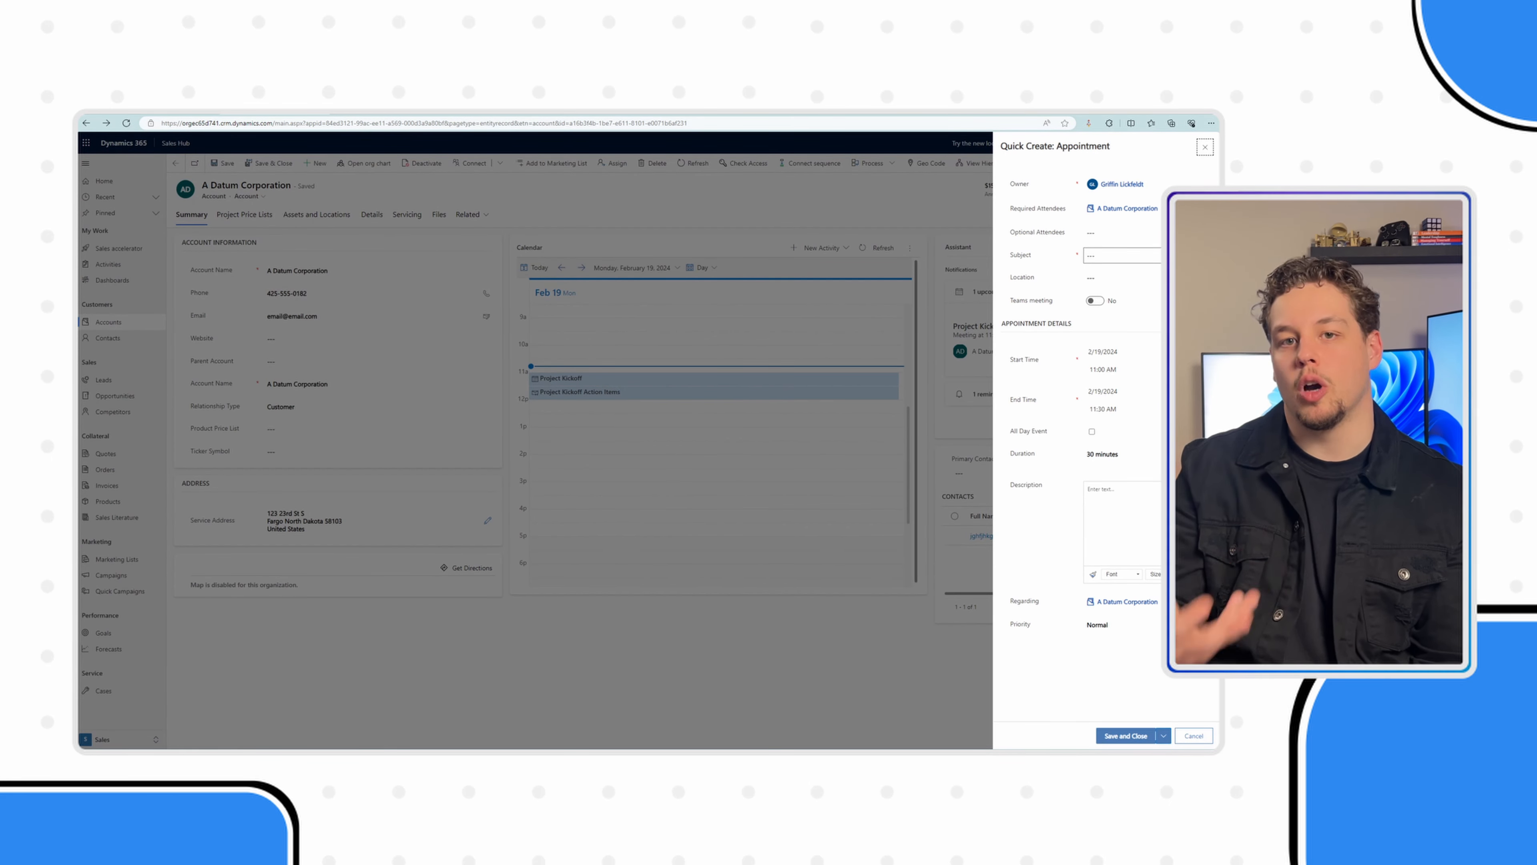
pyautogui.click(1121, 255)
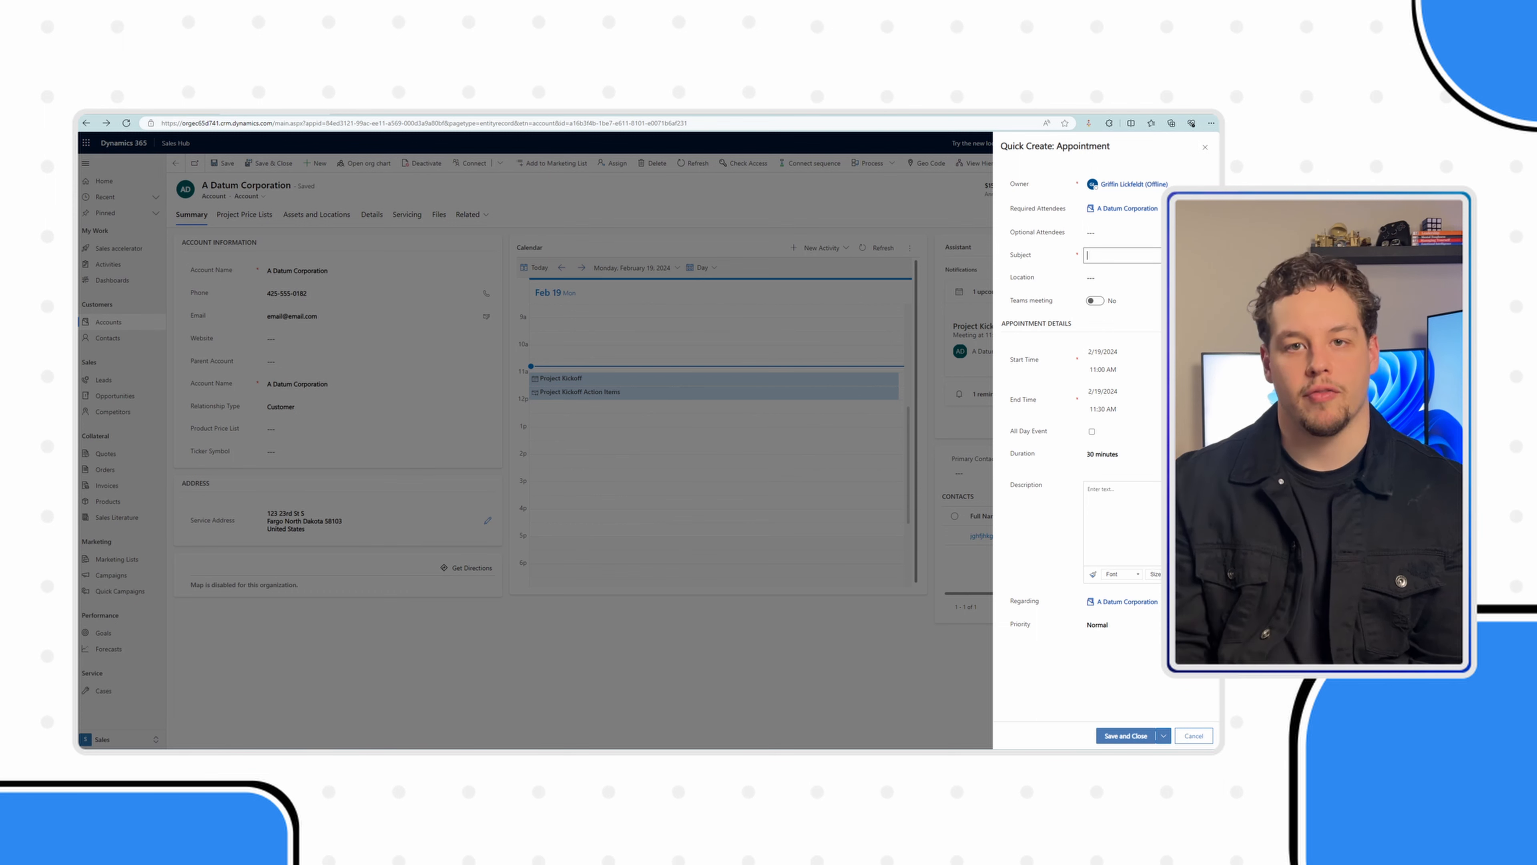
pyautogui.write('Sales Delivery handof')
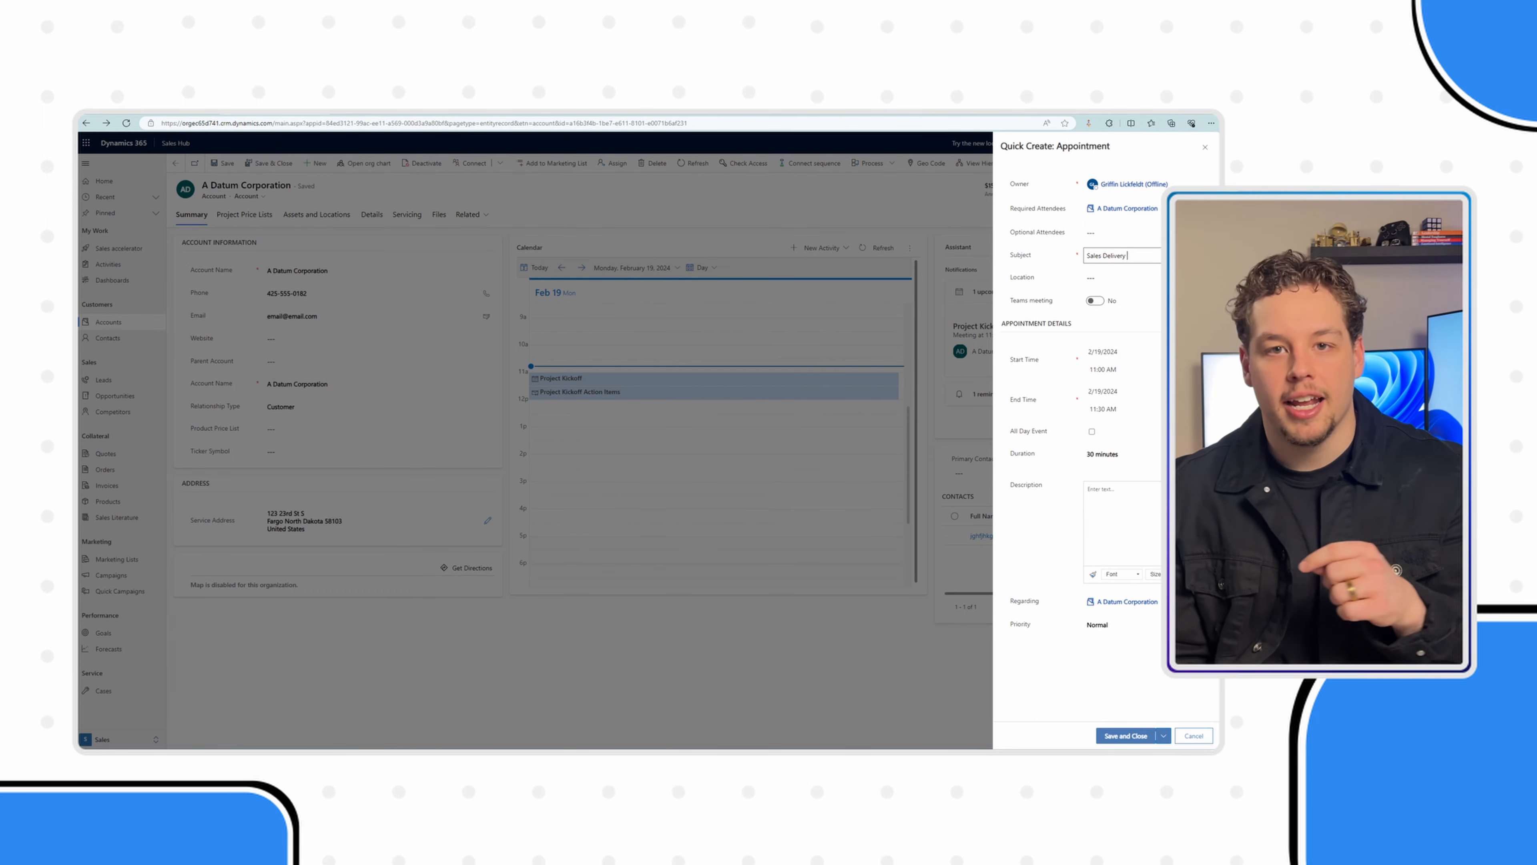